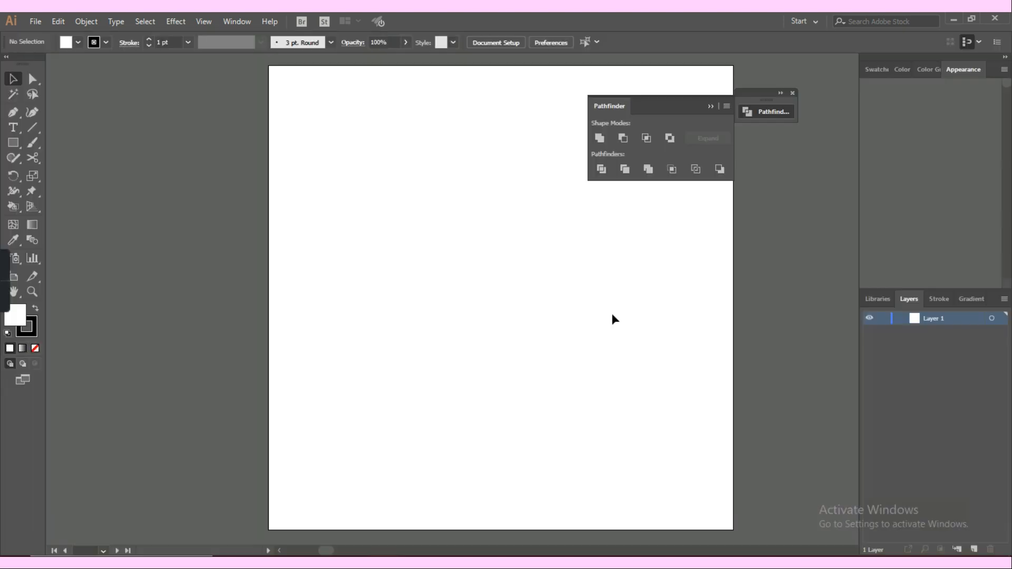
# Set up the Pen tool with no fill, a dark red 8F0004 stroke and a 4 pt stroke weight.
pyautogui.click(14, 112)
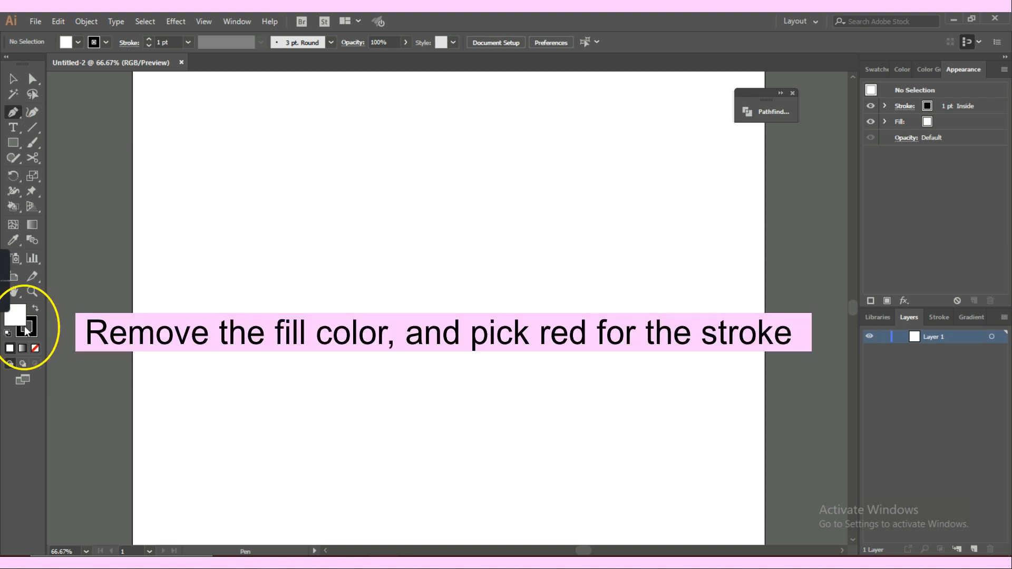
pyautogui.click(35, 309)
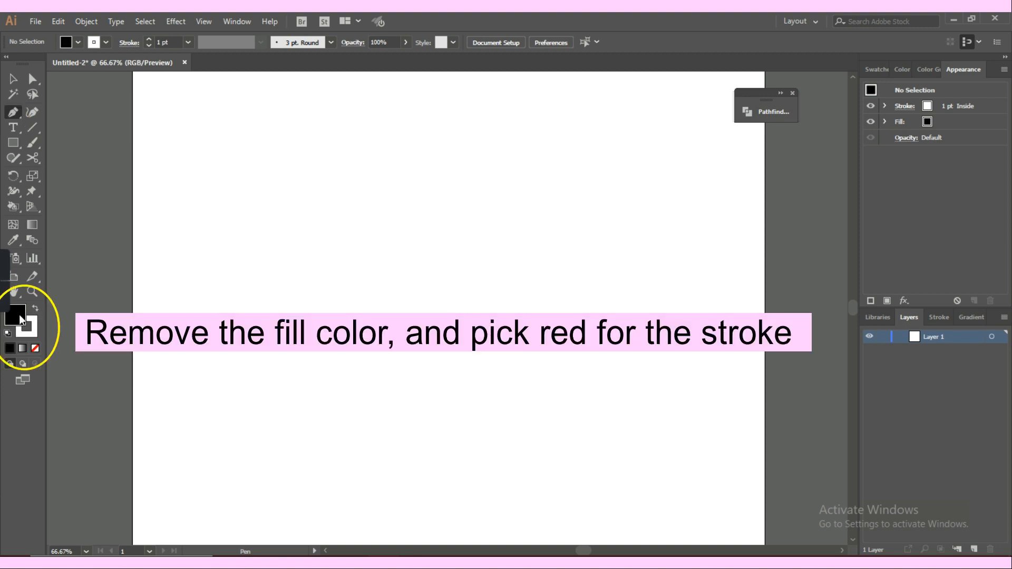
pyautogui.click(36, 347)
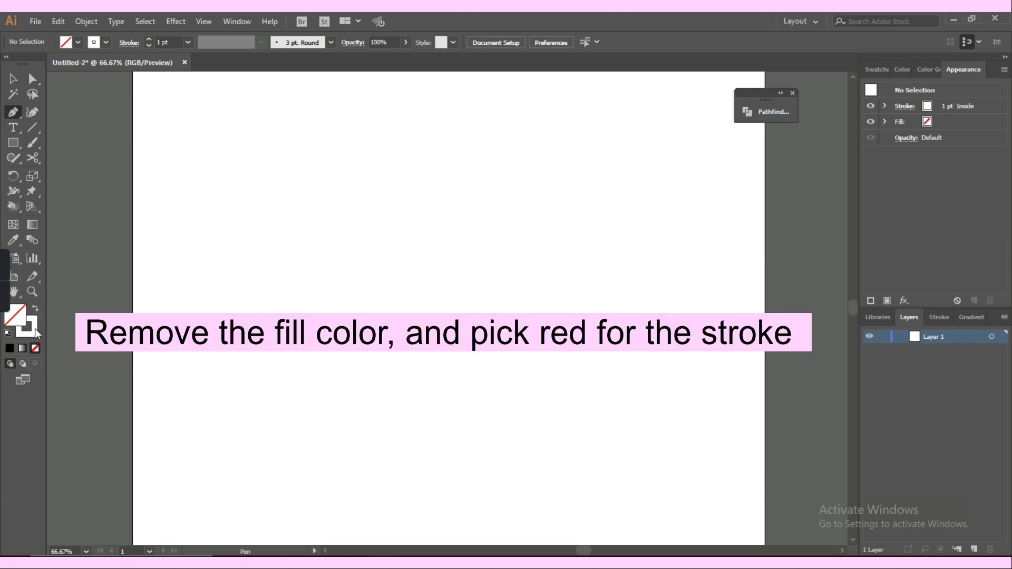
pyautogui.click(35, 327)
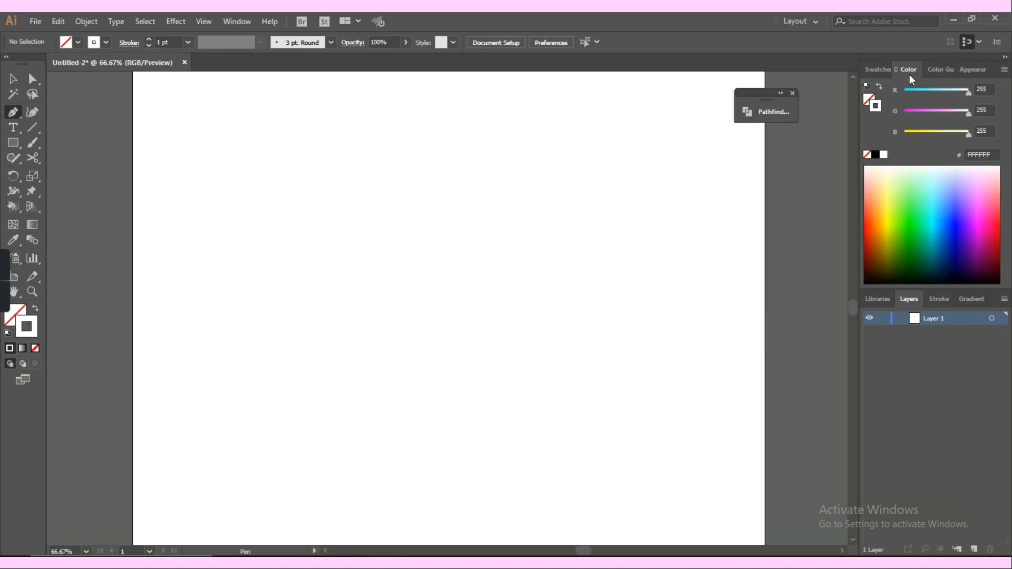
pyautogui.click(997, 240)
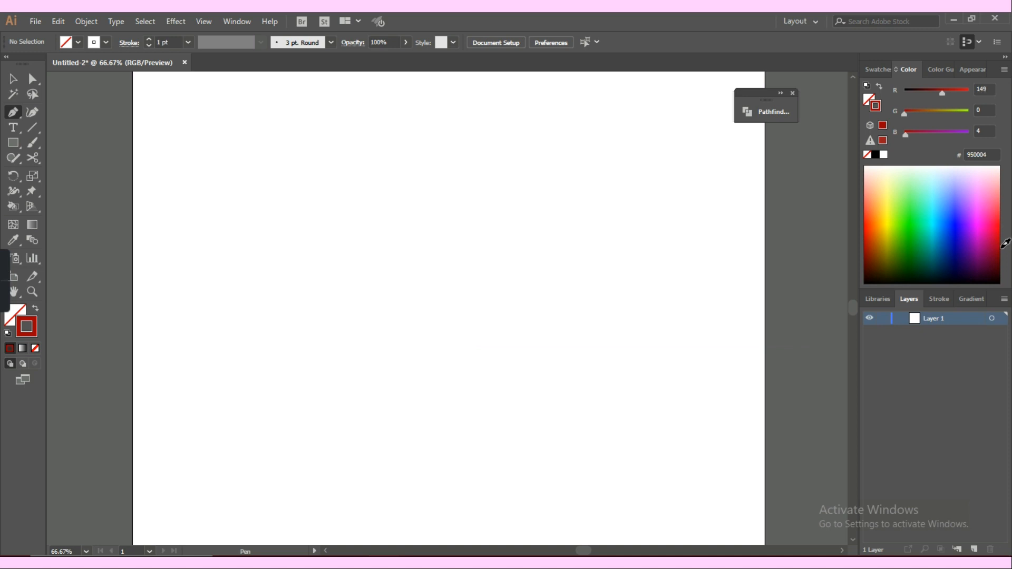
pyautogui.click(999, 249)
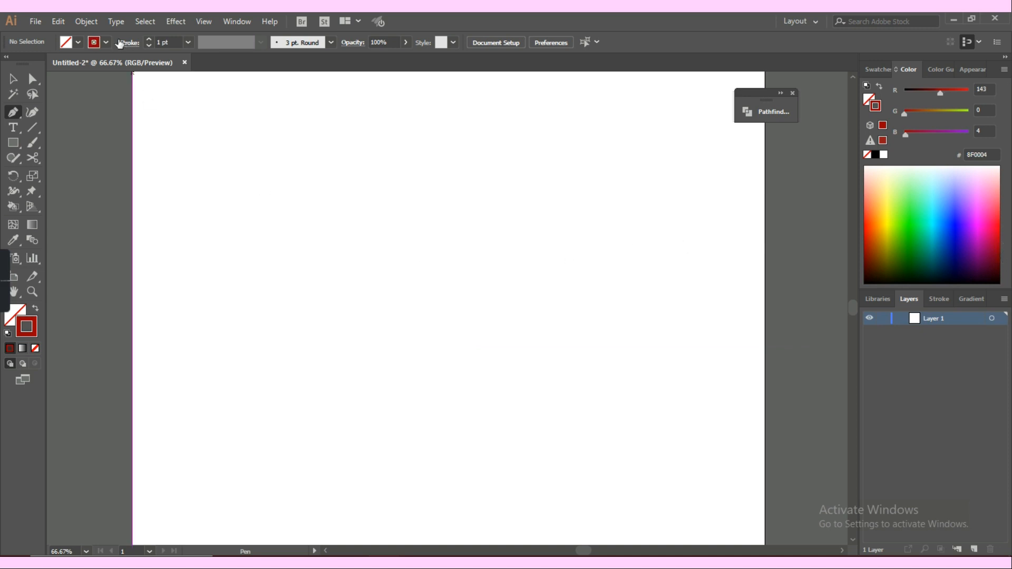
pyautogui.click(150, 40)
pyautogui.click(149, 40)
pyautogui.click(150, 40)
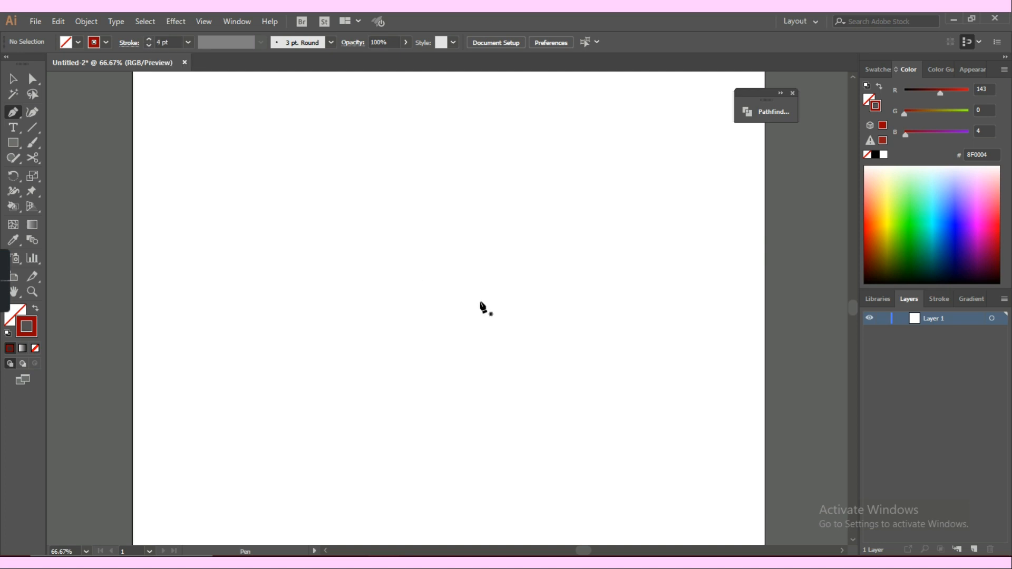
# Draw the right half of a heart as an open curved path about 157 px wide and 252 px high.
pyautogui.click(448, 251)
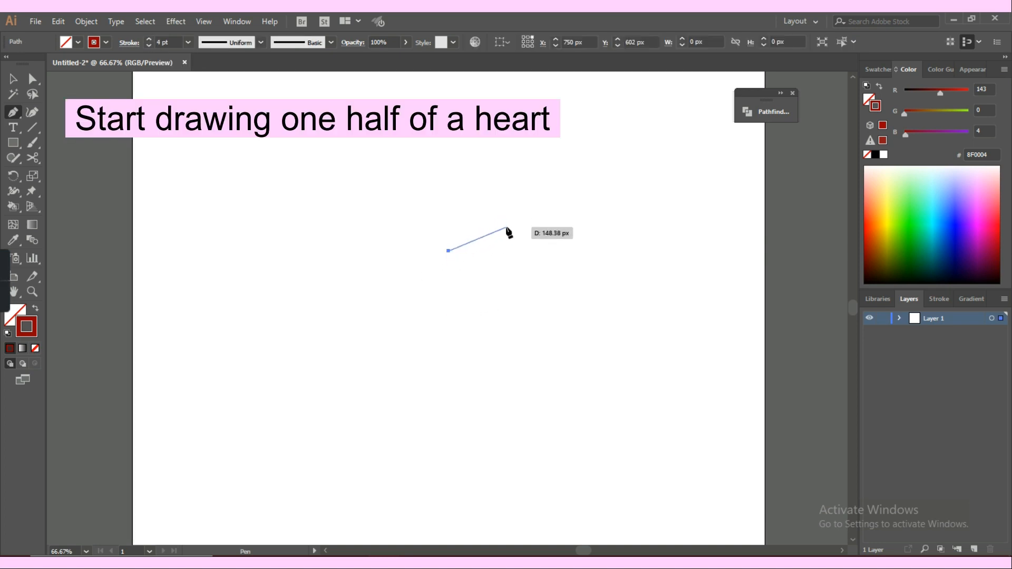
pyautogui.moveTo(507, 238); pyautogui.dragTo(542, 272)
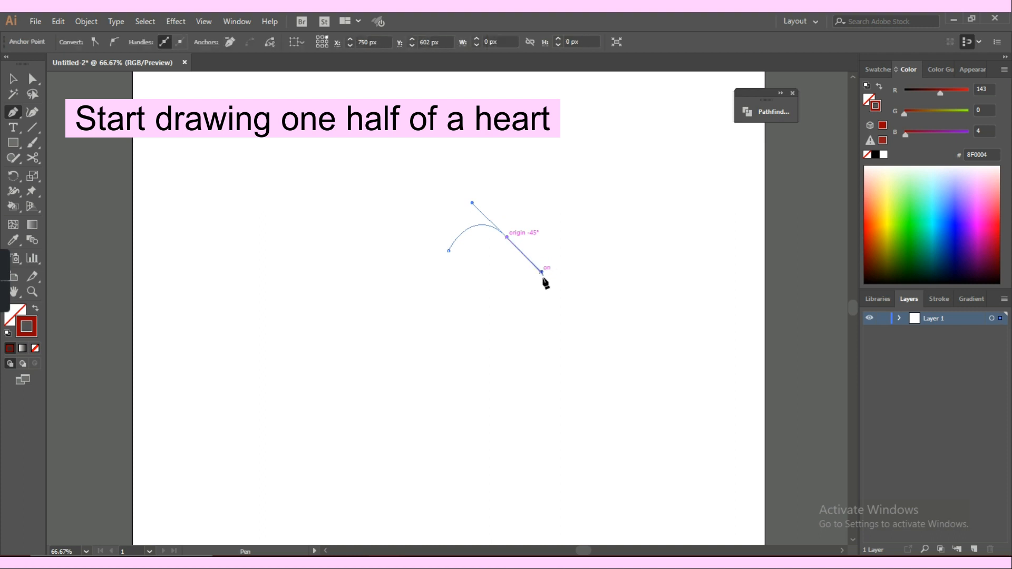
pyautogui.click(452, 332)
pyautogui.press('v')
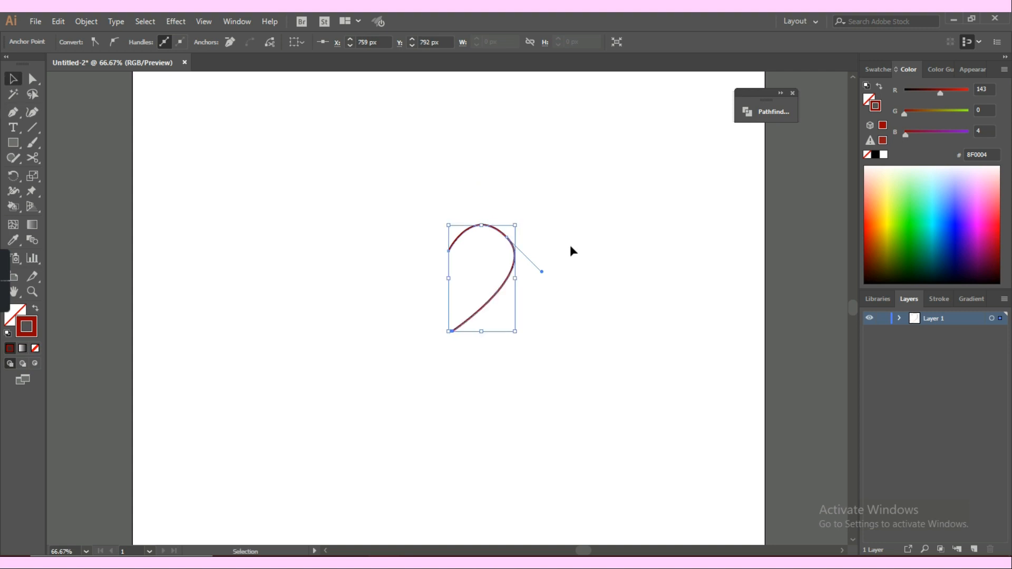
# Reshape the half-heart's top curve slightly by adjusting the upper direction handle of its middle anchor point.
pyautogui.press('a')
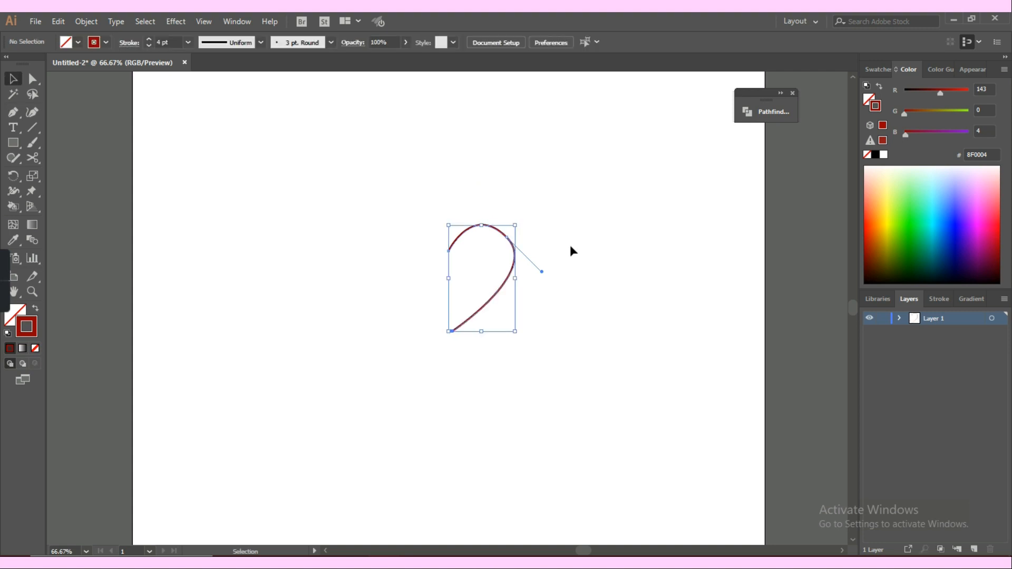
pyautogui.hotkey('ctrl', '=')
pyautogui.hotkey('ctrl', '=')
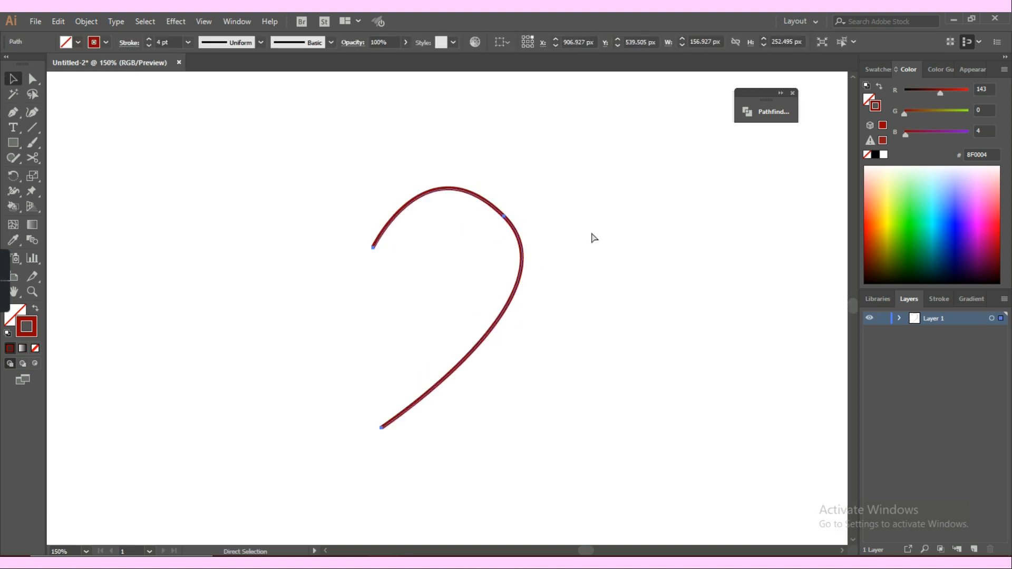
pyautogui.click(504, 217)
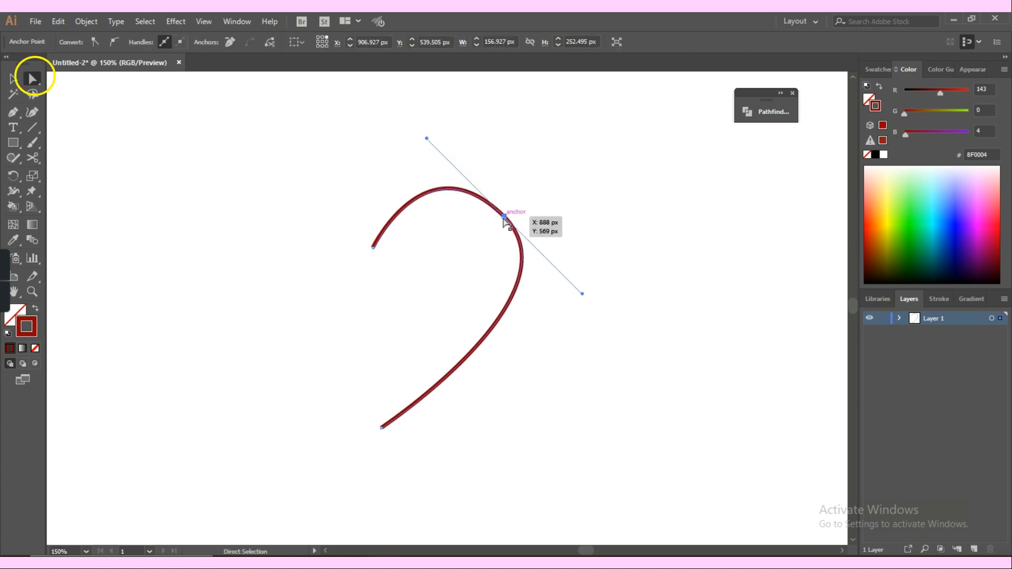
pyautogui.moveTo(426, 139); pyautogui.dragTo(428, 146)
pyautogui.press('v')
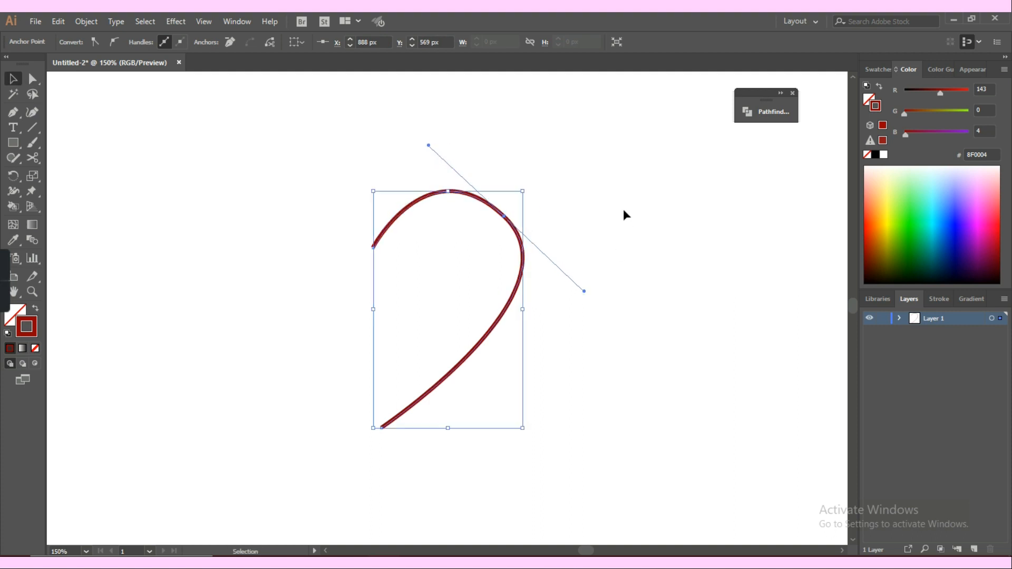
pyautogui.click(623, 209)
# Set the half-heart's stroke weight to 9 pt and apply the elliptical width profile that tapers at both ends.
pyautogui.click(523, 261)
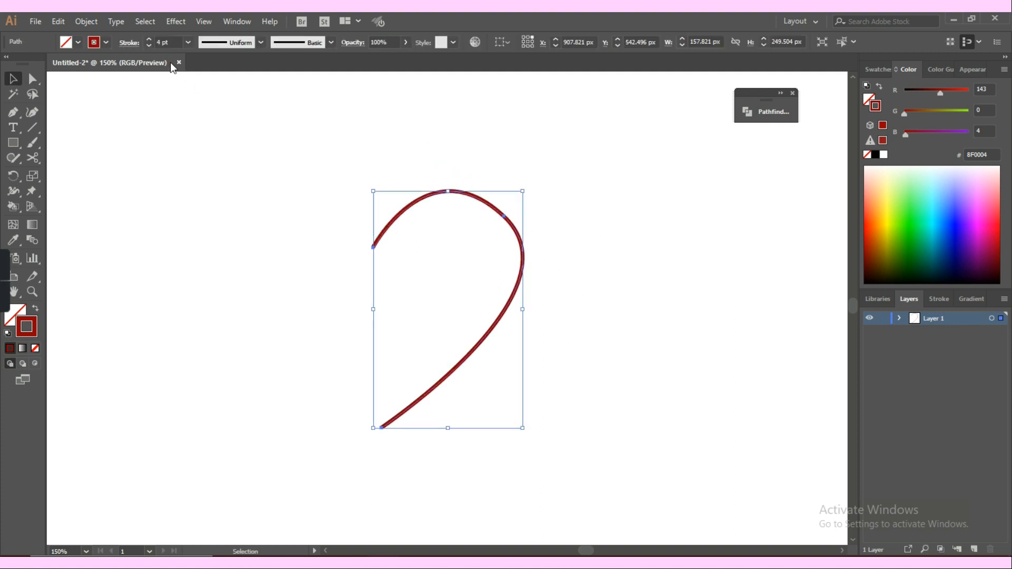
pyautogui.click(149, 39)
pyautogui.click(149, 40)
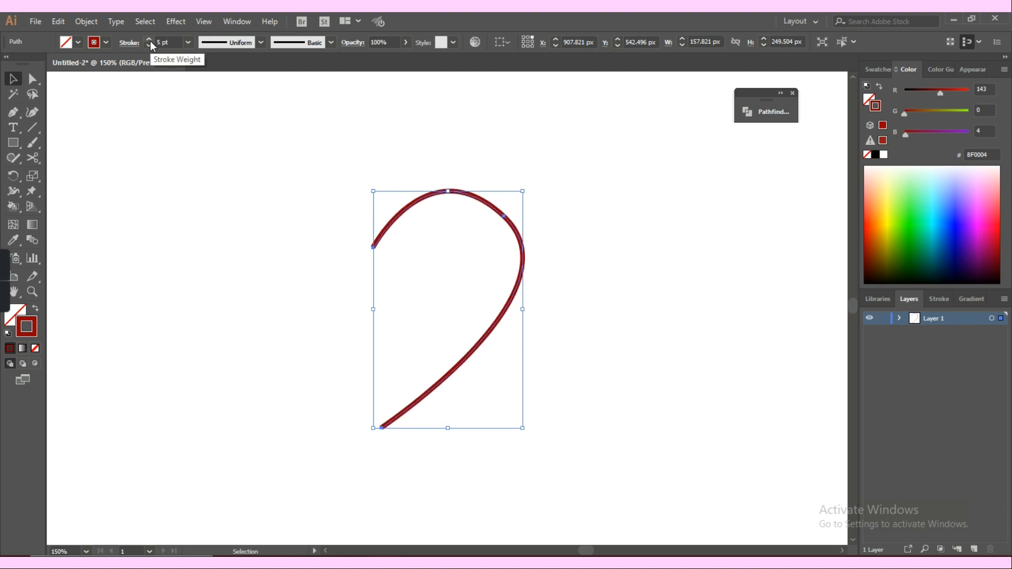
pyautogui.click(150, 39)
pyautogui.click(149, 39)
pyautogui.click(150, 40)
pyautogui.click(236, 39)
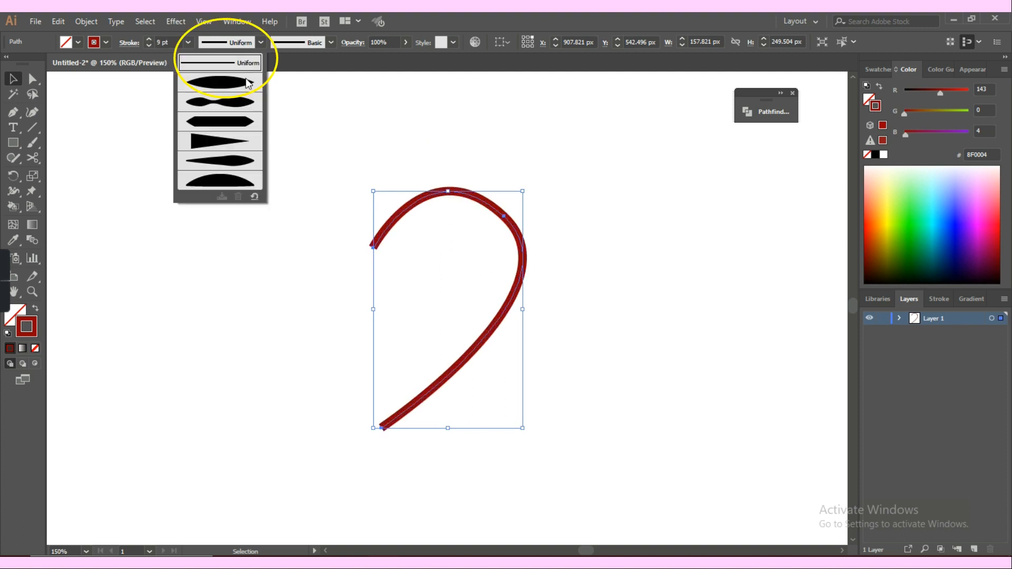
pyautogui.click(245, 80)
pyautogui.click(296, 129)
pyautogui.hotkey('ctrl', '1')
pyautogui.hotkey('ctrl', '-')
pyautogui.hotkey('ctrl', '-')
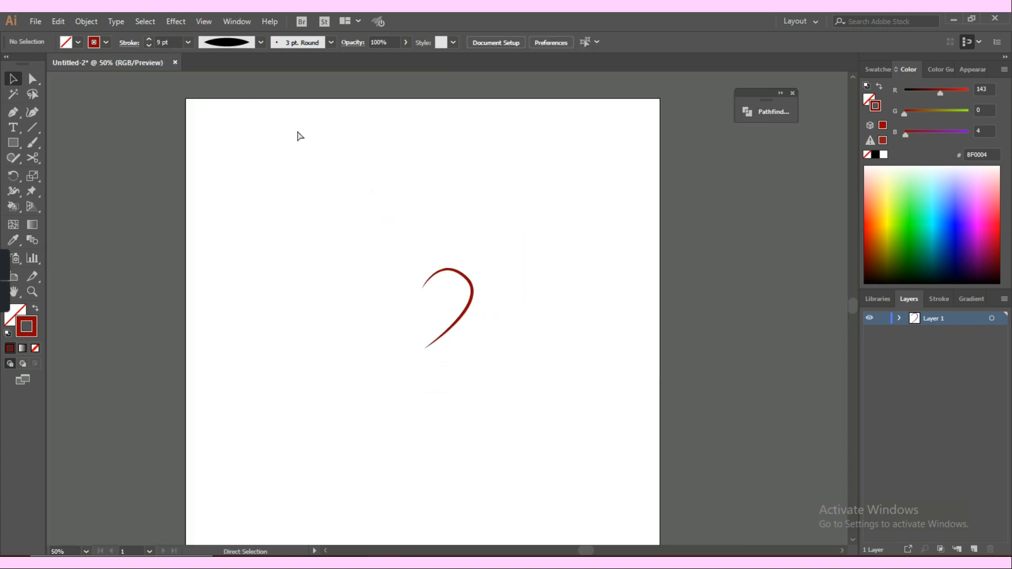
pyautogui.hotkey('ctrl', '+')
pyautogui.hotkey('ctrl', '+')
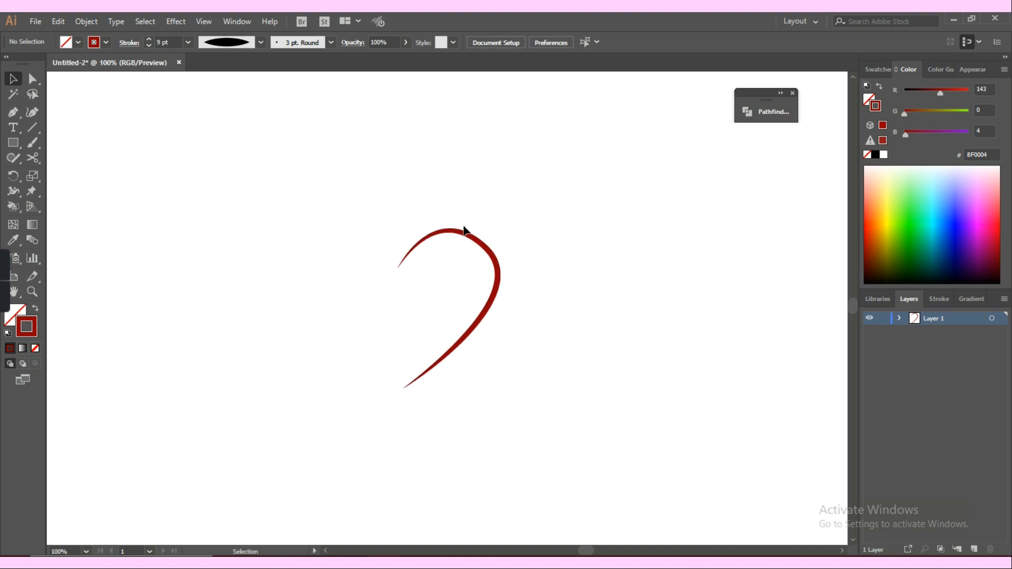
# Increase the half-heart's stroke weight to 11 pt.
pyautogui.click(464, 230)
pyautogui.click(148, 40)
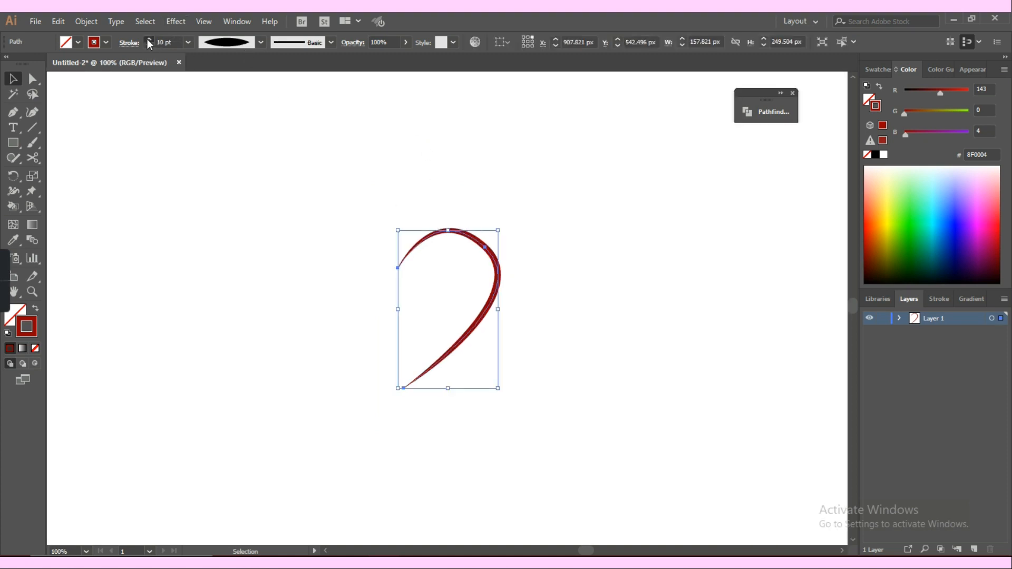
pyautogui.click(149, 39)
pyautogui.click(234, 117)
# Extend the upper end of the half-heart by moving its end anchor slightly left and down.
pyautogui.press('a')
pyautogui.moveTo(398, 267); pyautogui.dragTo(391, 278)
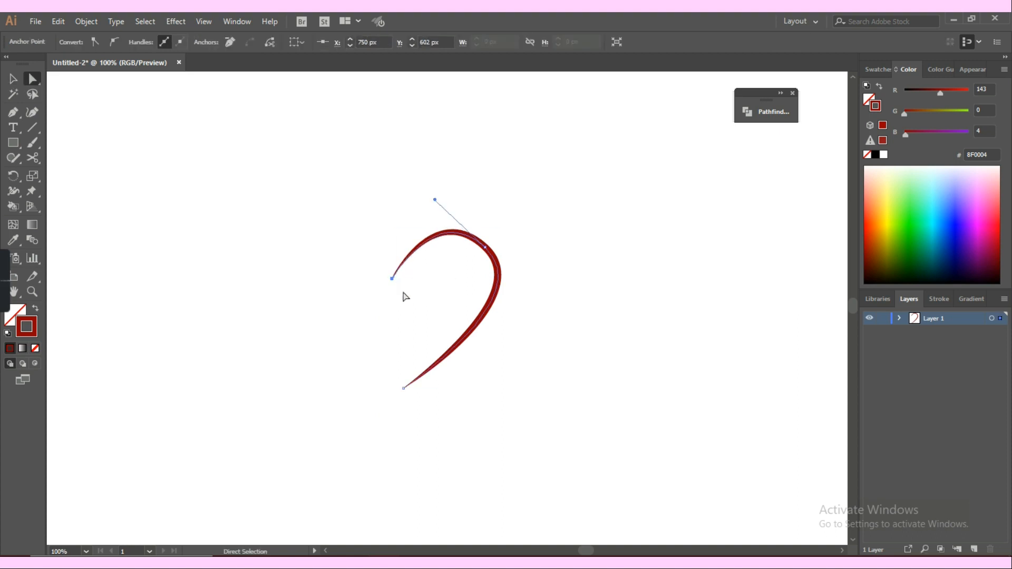
pyautogui.click(499, 262)
pyautogui.press('ctrl')
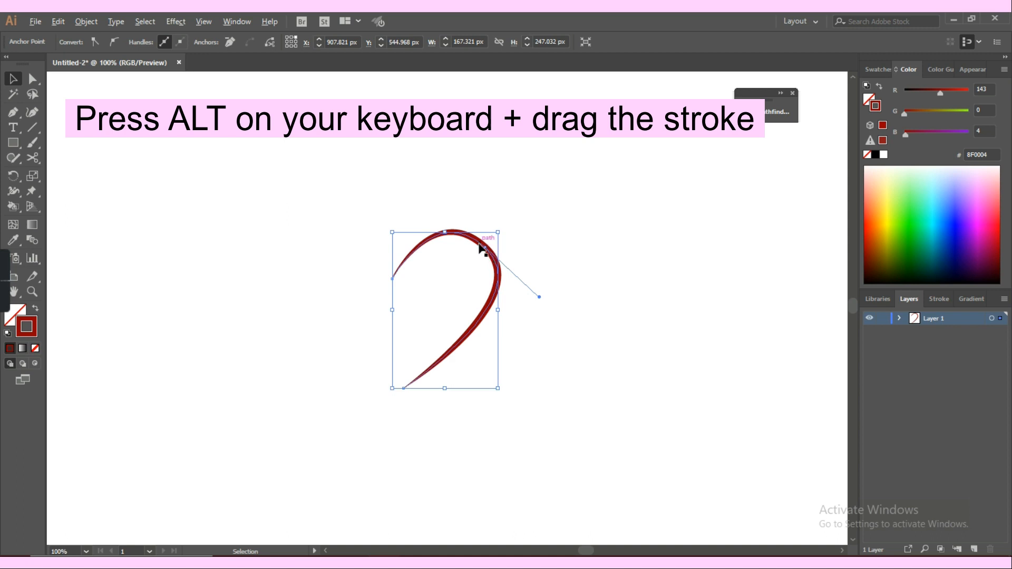
# Try duplicating the half-heart stroke to its left, and undo the copy.
pyautogui.press('alt')
pyautogui.moveTo(465, 248); pyautogui.dragTo(395, 256)
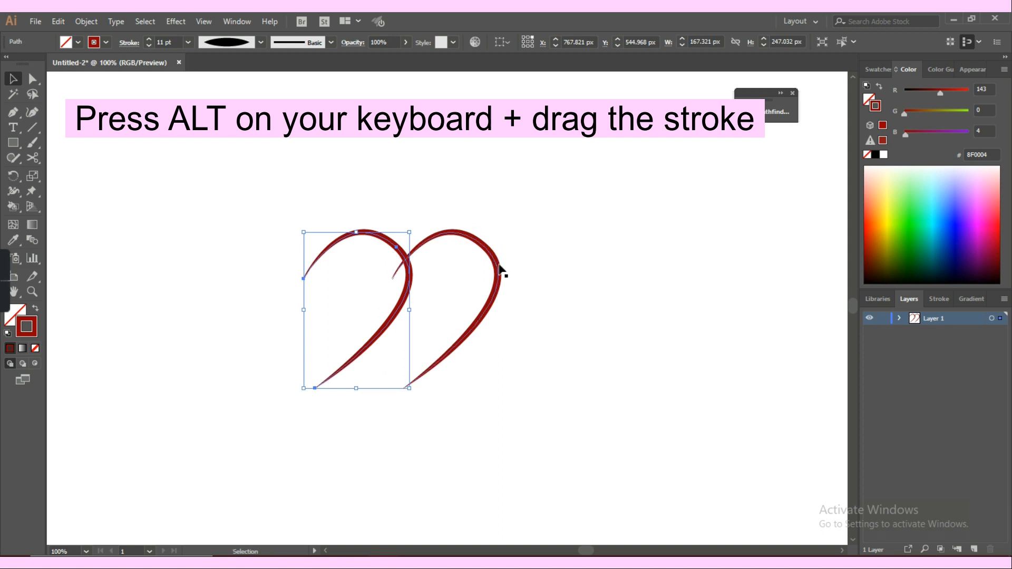
pyautogui.hotkey('ctrl', 'z')
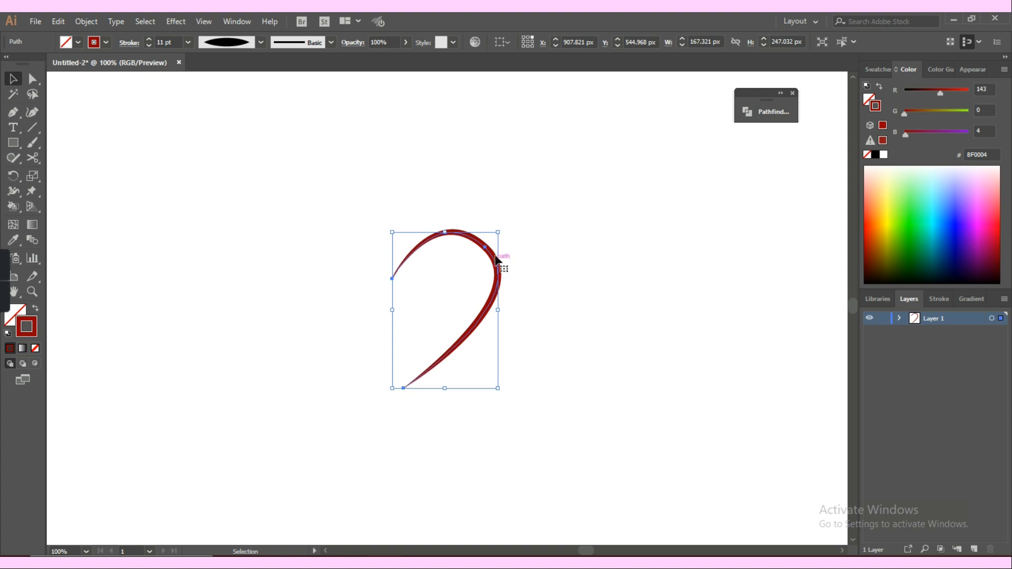
pyautogui.click(58, 21)
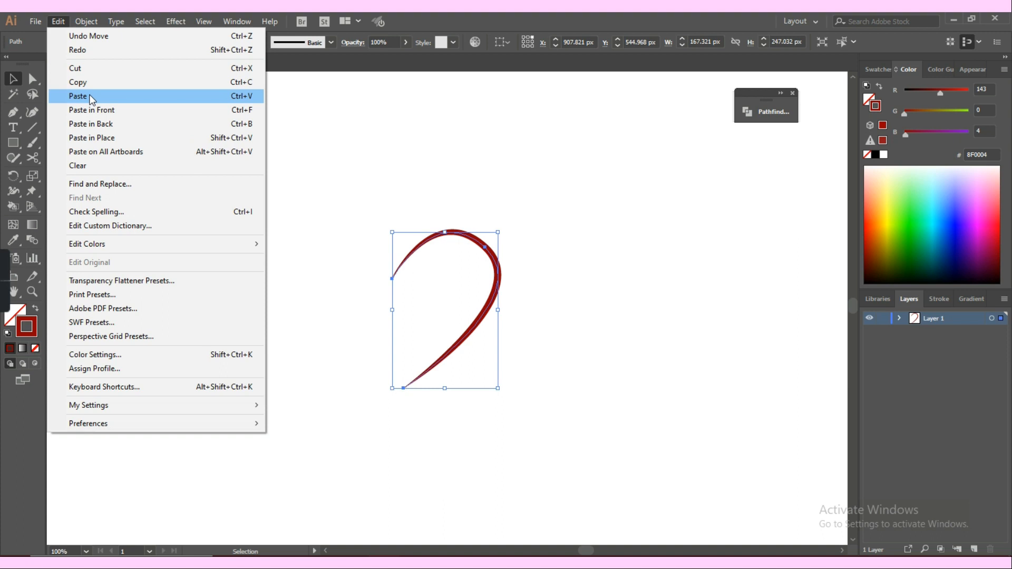
pyautogui.click(417, 165)
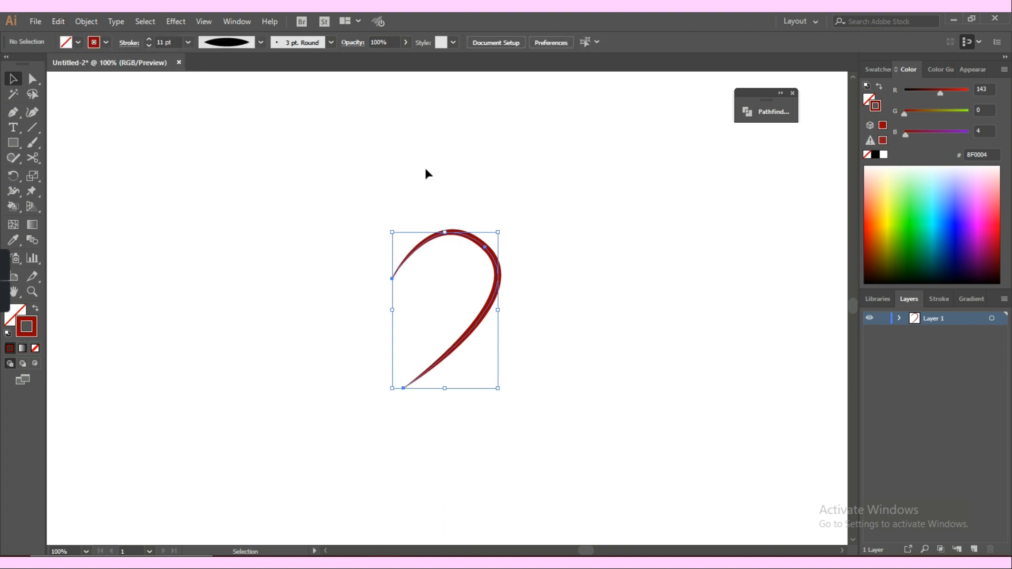
# Duplicate the half-heart path, placing the copy about 41 px to the left of the original.
pyautogui.click(495, 259)
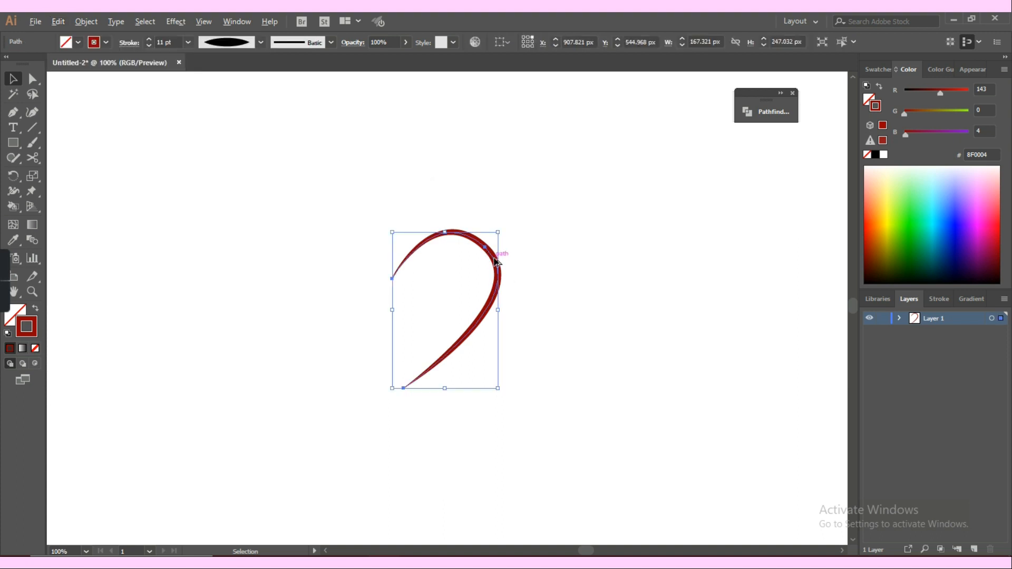
pyautogui.moveTo(495, 258); pyautogui.dragTo(467, 263)
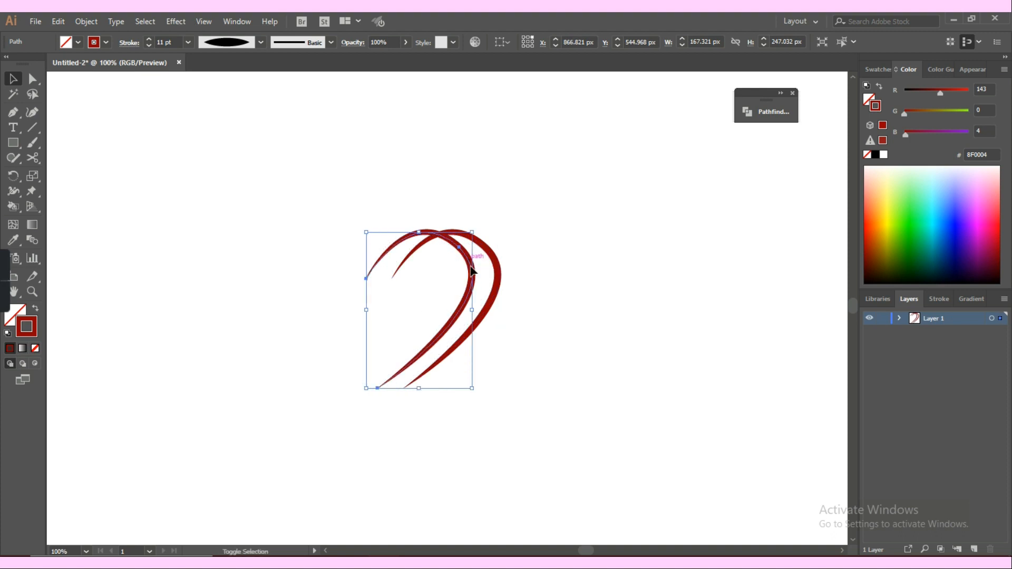
pyautogui.click(431, 275)
pyautogui.hotkey('ctrl', 'z')
# Reflect the copied half-heart across the vertical axis.
pyautogui.click(86, 21)
pyautogui.moveTo(141, 41)
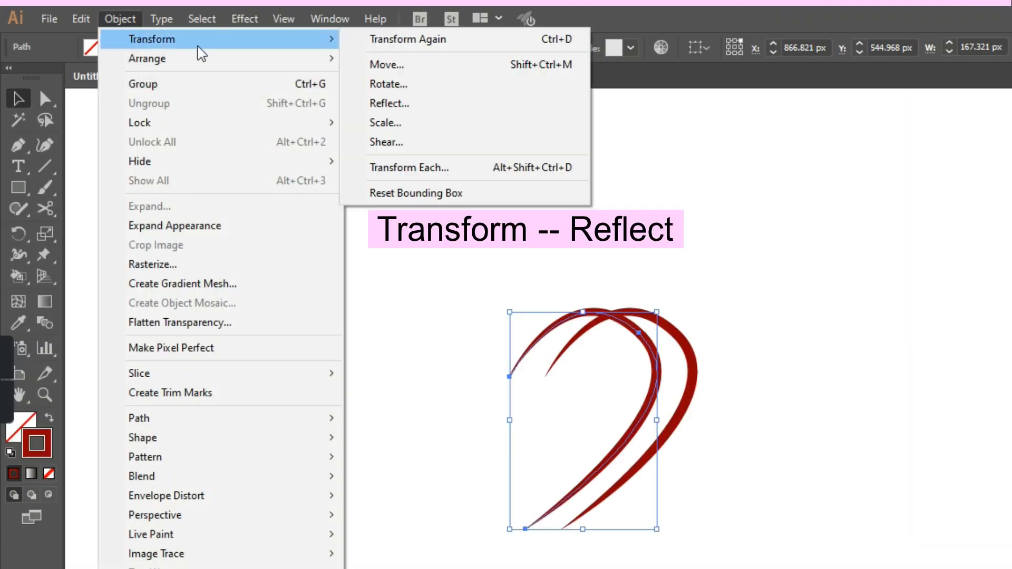
pyautogui.click(469, 108)
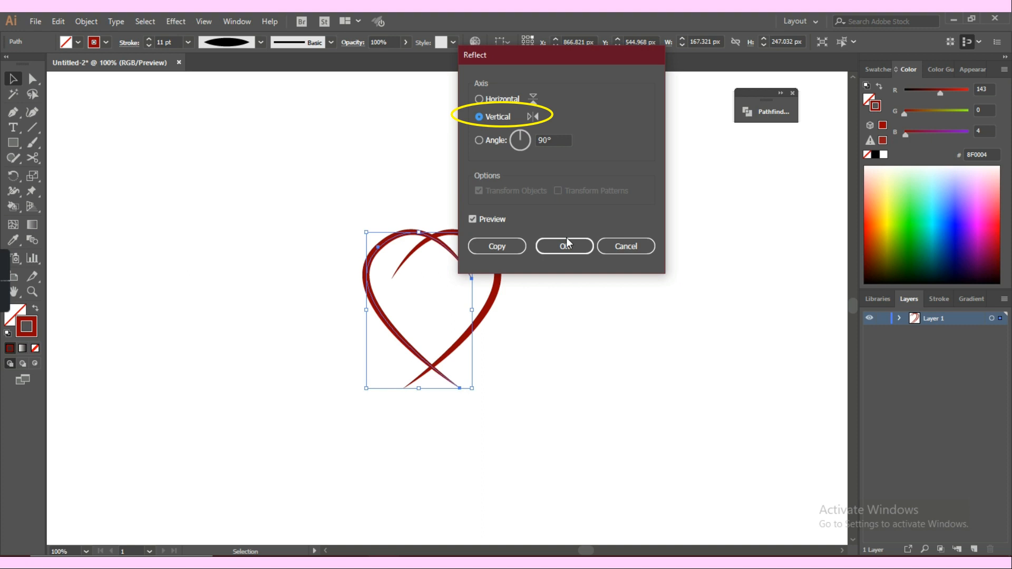
pyautogui.click(565, 246)
# Move the reflected half left until its upper tip meets the upper tip of the original half.
pyautogui.moveTo(371, 263); pyautogui.dragTo(338, 242)
pyautogui.click(672, 314)
pyautogui.press('Left')
pyautogui.press('Left')
pyautogui.press('Left')
pyautogui.press('Left')
pyautogui.press('Left')
pyautogui.press('Left')
pyautogui.press('Left')
pyautogui.press('Left')
pyautogui.press('Left')
pyautogui.press('Left')
pyautogui.press('Left')
pyautogui.press('Left')
pyautogui.press('Left')
pyautogui.press('Left')
pyautogui.press('Left')
pyautogui.press('Left')
pyautogui.press('Left')
pyautogui.press('Left')
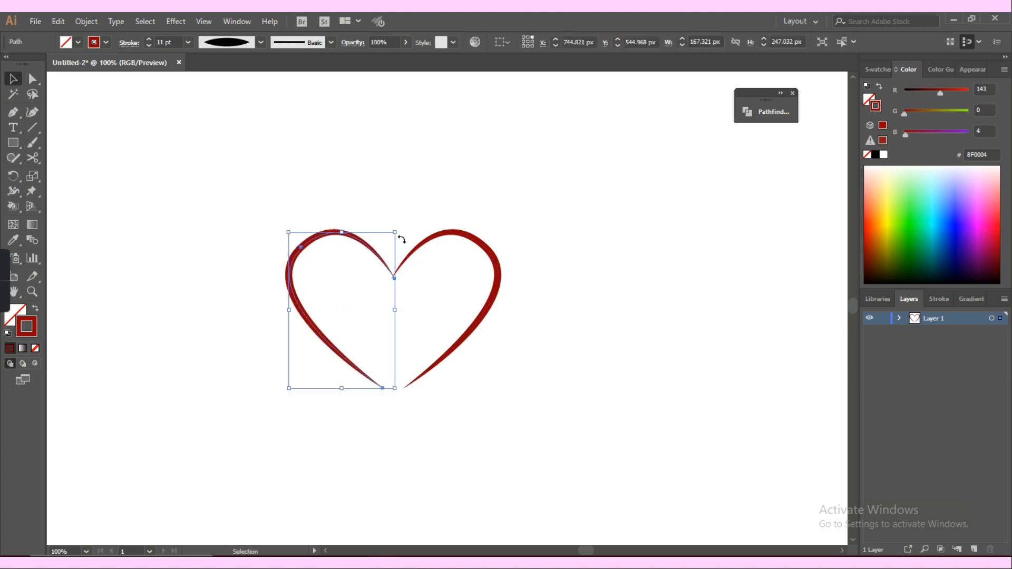
# Nudge the left half about 10 px right and 15 px down so its upper tip crosses the right half's.
pyautogui.press('Right')
pyautogui.press('Right')
pyautogui.press('Right')
pyautogui.press('Right')
pyautogui.press('Right')
pyautogui.press('Right')
pyautogui.press('Right')
pyautogui.press('Right')
pyautogui.press('Right')
pyautogui.press('Right')
pyautogui.press('Down')
pyautogui.press('Down')
pyautogui.press('Down')
pyautogui.press('Down')
pyautogui.press('Down')
pyautogui.press('Down')
pyautogui.press('Down')
pyautogui.press('Down')
pyautogui.press('Down')
pyautogui.press('Down')
pyautogui.press('Down')
pyautogui.press('Down')
pyautogui.press('Down')
pyautogui.press('Down')
pyautogui.press('Down')
pyautogui.click(672, 279)
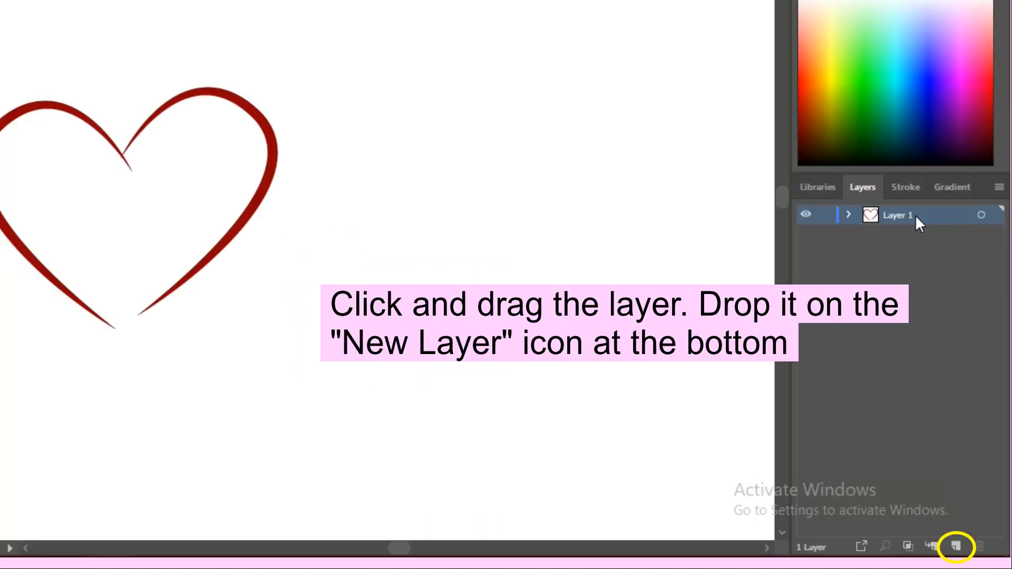
# Duplicate Layer 1 and move the original layer above its copy.
pyautogui.moveTo(915, 222); pyautogui.dragTo(967, 545)
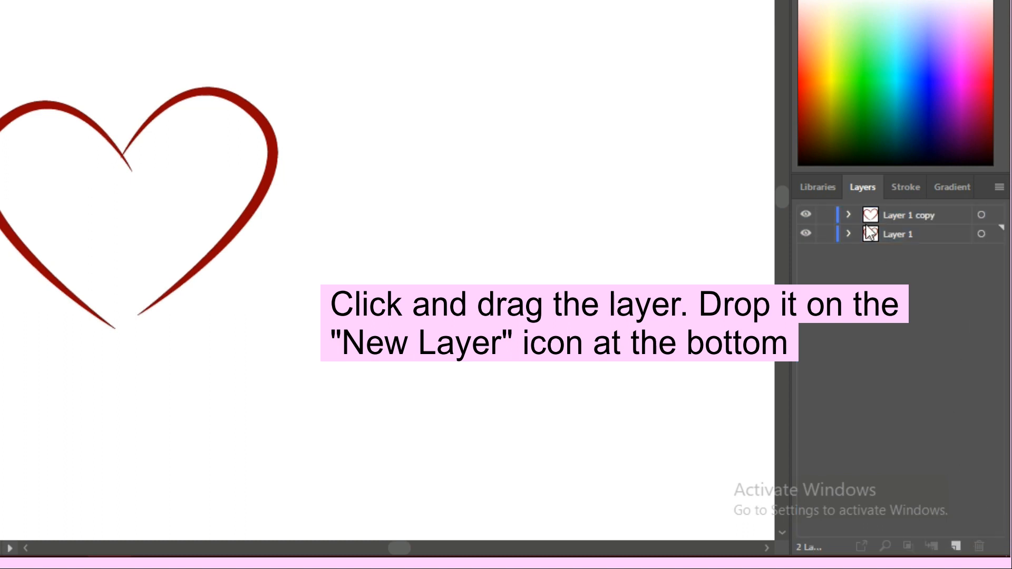
pyautogui.click(895, 235)
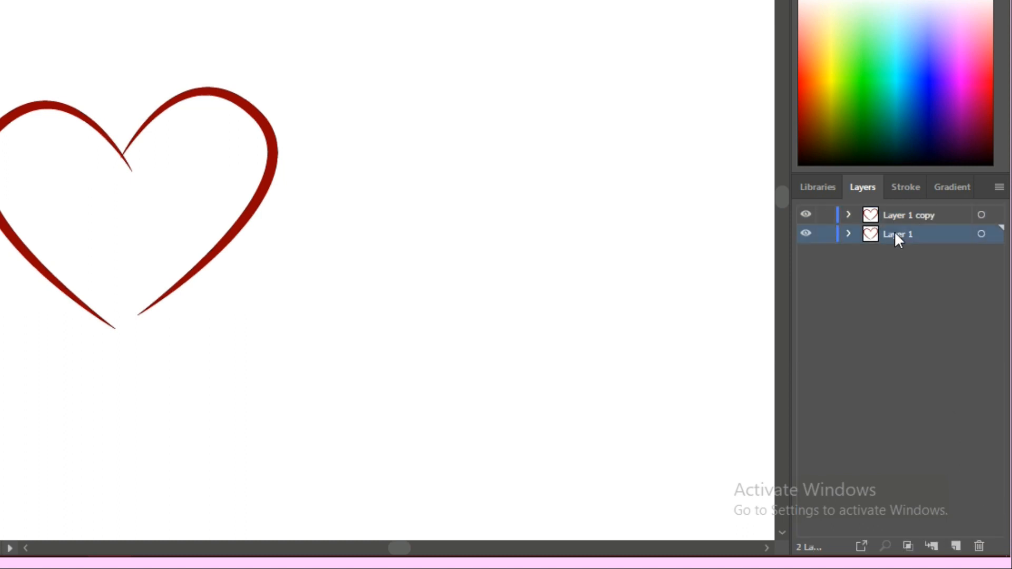
pyautogui.moveTo(894, 234); pyautogui.dragTo(897, 210)
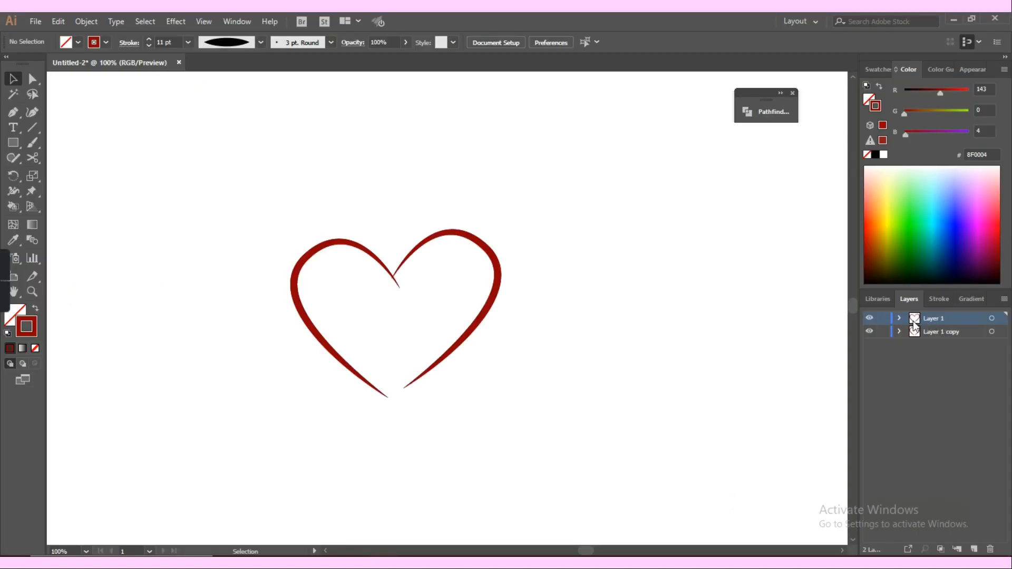
# Select the heart strokes on both layers and set their stroke weight to 15 pt.
pyautogui.moveTo(552, 200); pyautogui.dragTo(262, 348)
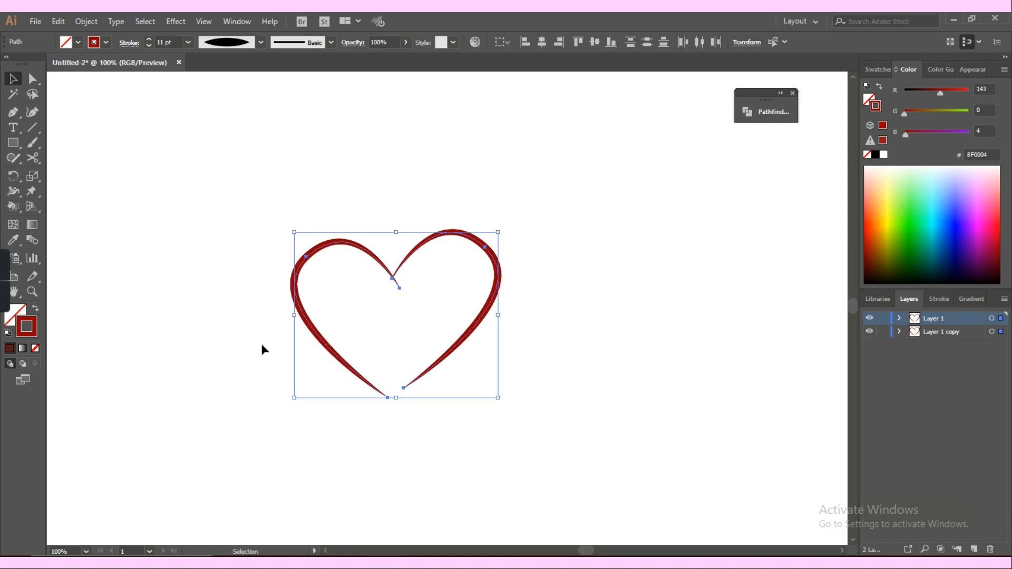
pyautogui.click(148, 39)
pyautogui.click(148, 38)
pyautogui.click(149, 39)
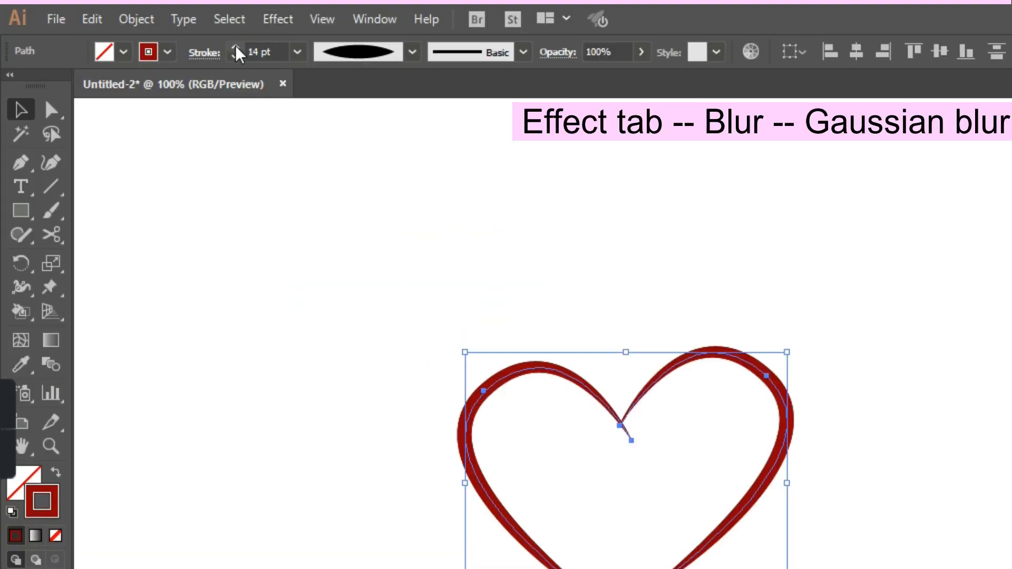
# Apply a Gaussian Blur with a 3.3 pixel radius to the selected heart strokes and deselect them.
pyautogui.click(169, 23)
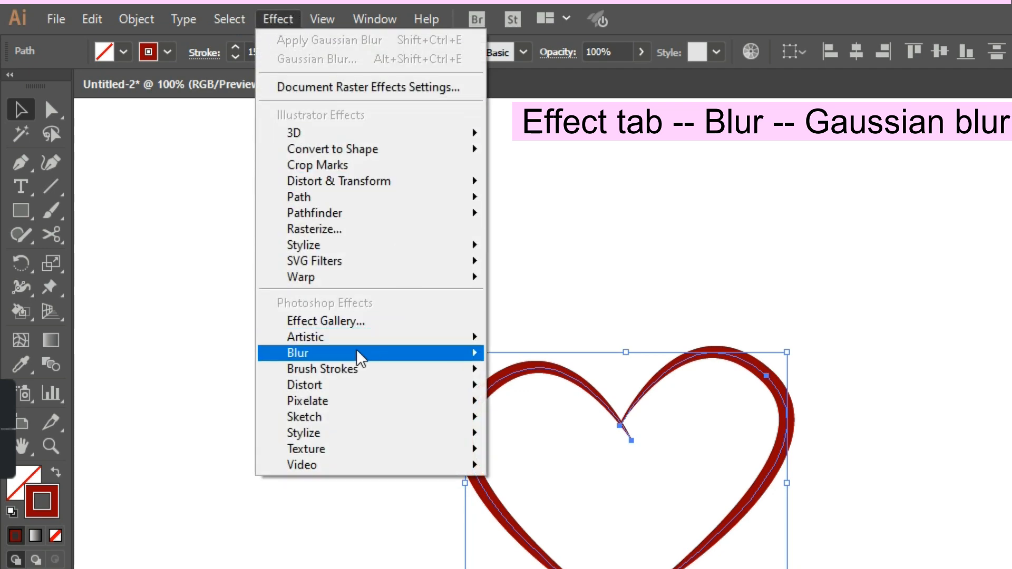
pyautogui.moveTo(413, 357)
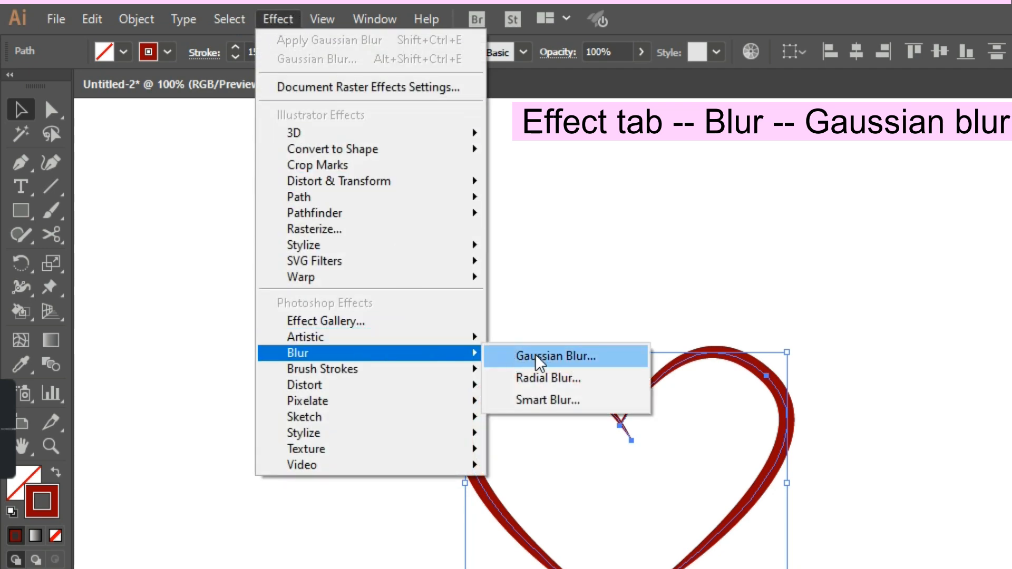
pyautogui.click(538, 357)
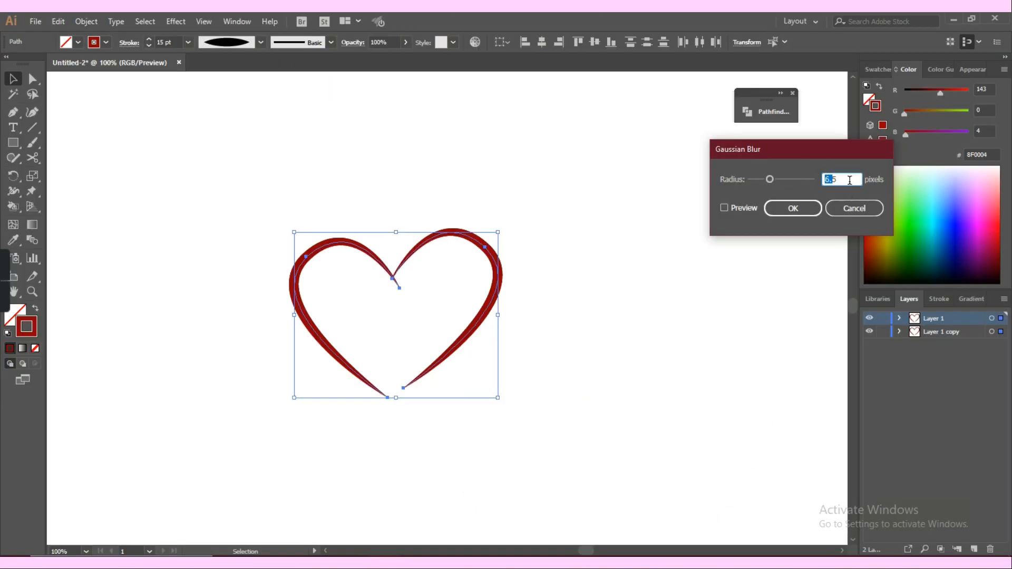
pyautogui.moveTo(850, 180); pyautogui.dragTo(822, 181)
pyautogui.write('3.3')
pyautogui.click(726, 207)
pyautogui.click(792, 208)
pyautogui.click(696, 211)
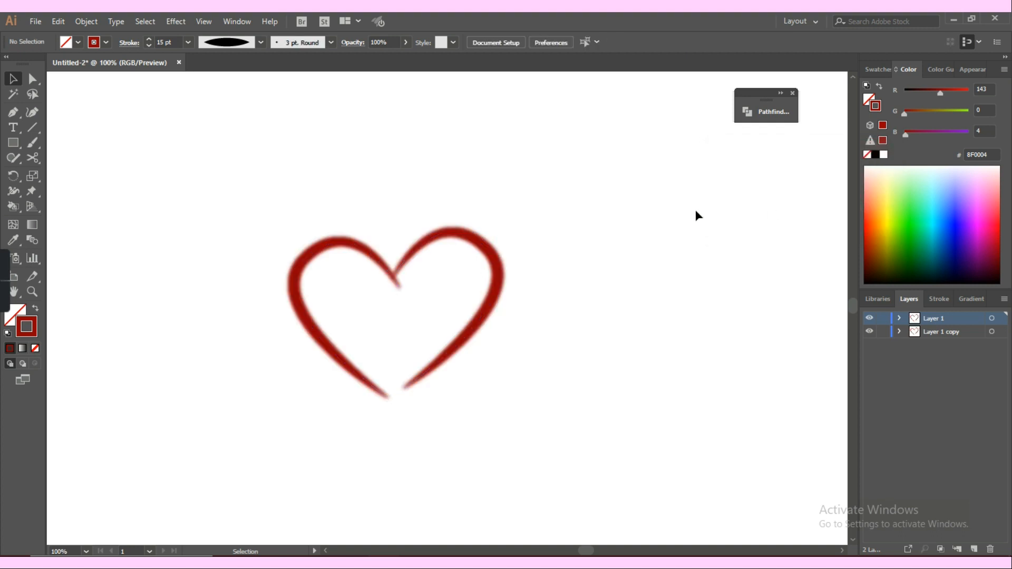
pyautogui.hotkey('ctrl', '-')
pyautogui.hotkey('ctrl', '-')
pyautogui.hotkey('ctrl', '-')
pyautogui.hotkey('ctrl', '=')
pyautogui.hotkey('ctrl', '=')
pyautogui.hotkey('ctrl', '=')
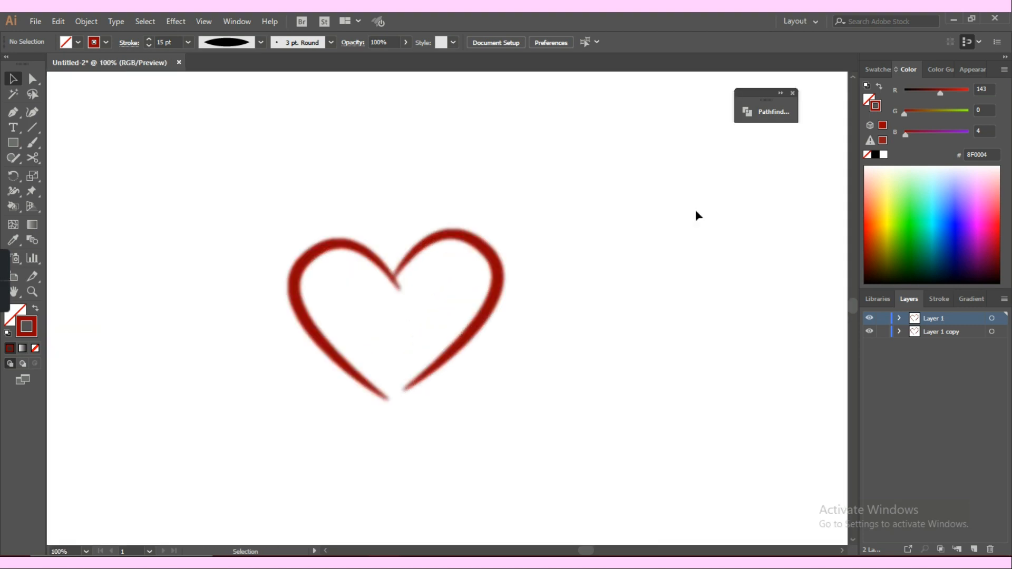
# Set the stroke weight of both heart halves on Layer 1 to 10 pt and deselect them.
pyautogui.click(490, 276)
pyautogui.keyDown('shift'); pyautogui.click(350, 253); pyautogui.keyUp('shift')
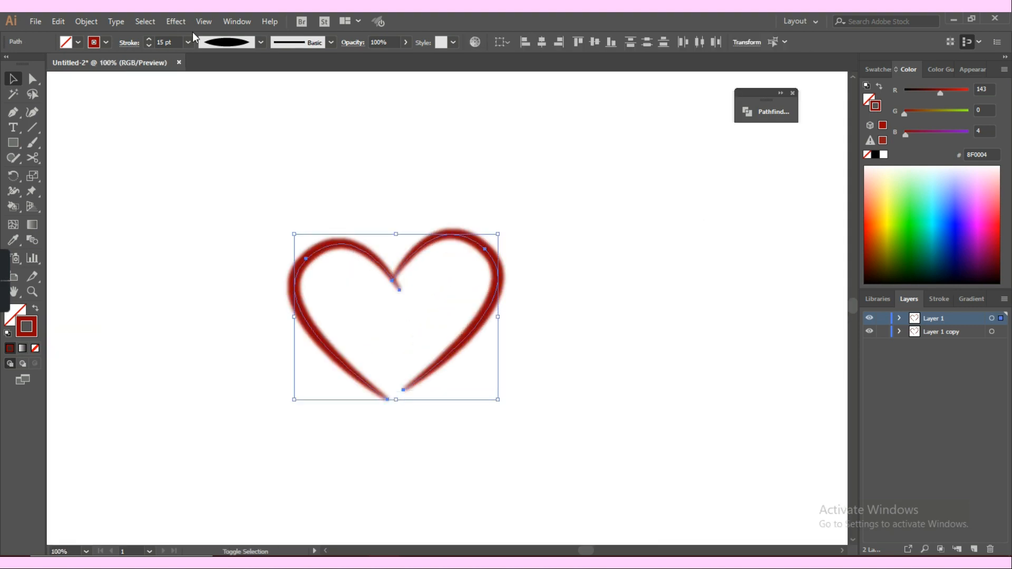
pyautogui.click(149, 45)
pyautogui.click(149, 46)
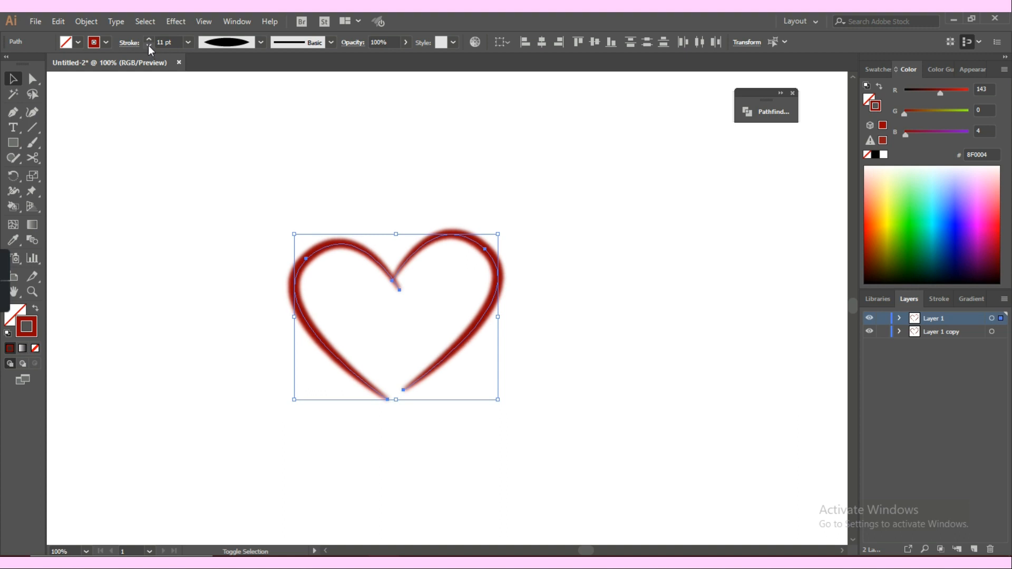
pyautogui.click(148, 46)
pyautogui.hotkey('ctrl', 'shift', 'a')
# Lock Layer 1, select both heart halves on Layer 1 copy and show their appearance attributes.
pyautogui.click(938, 332)
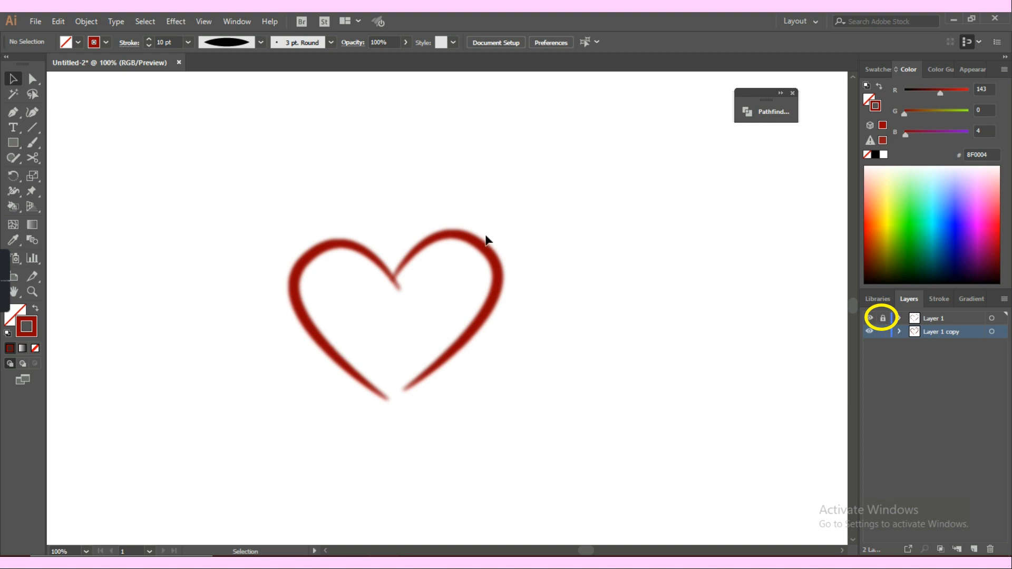
pyautogui.moveTo(536, 230); pyautogui.dragTo(240, 369)
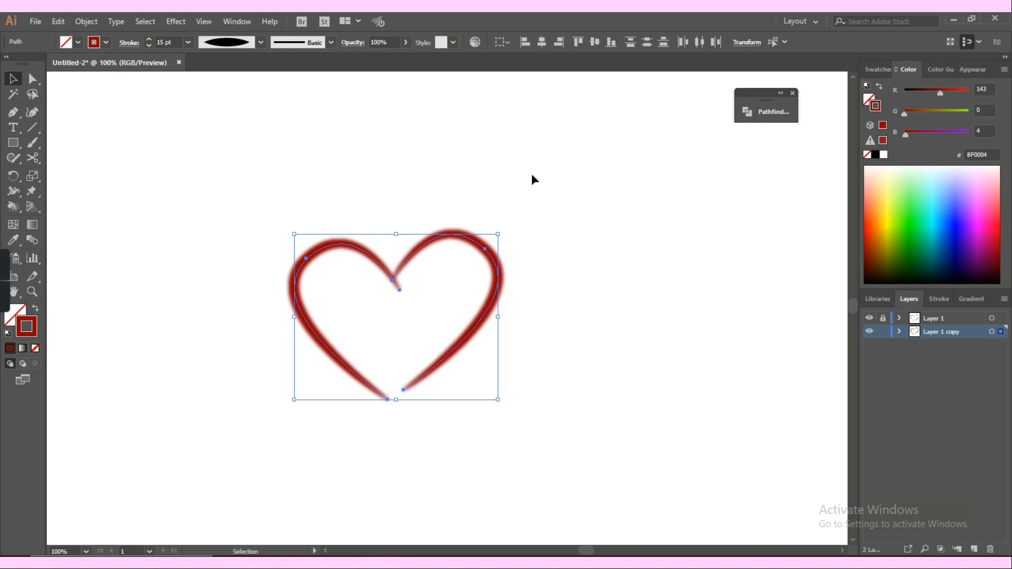
pyautogui.click(986, 72)
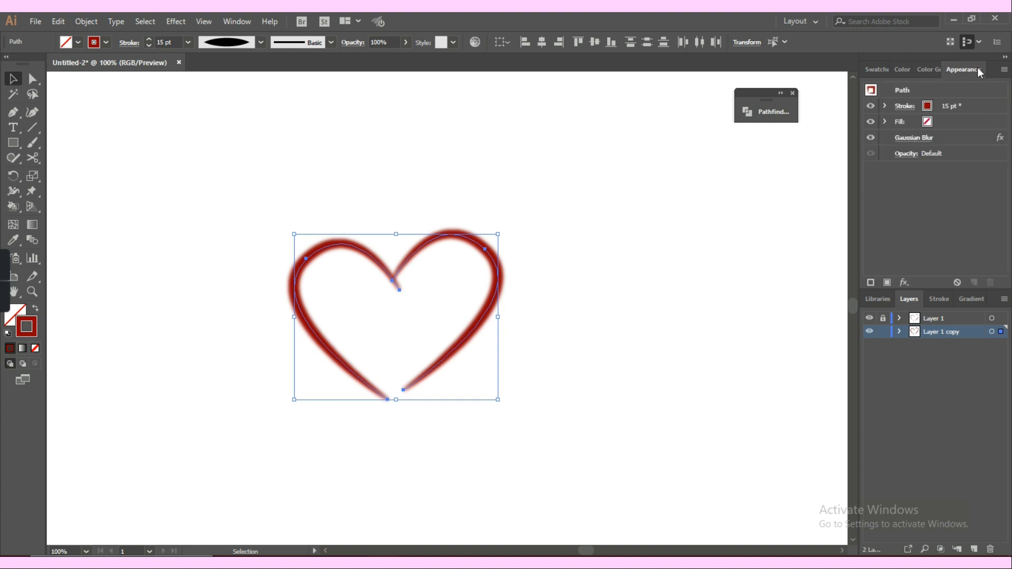
pyautogui.click(243, 22)
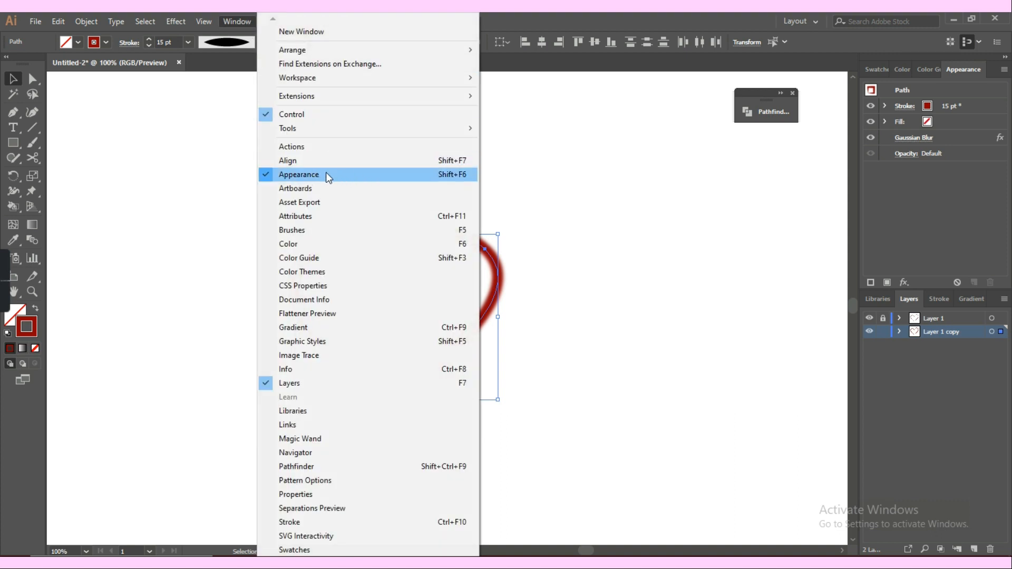
pyautogui.click(512, 198)
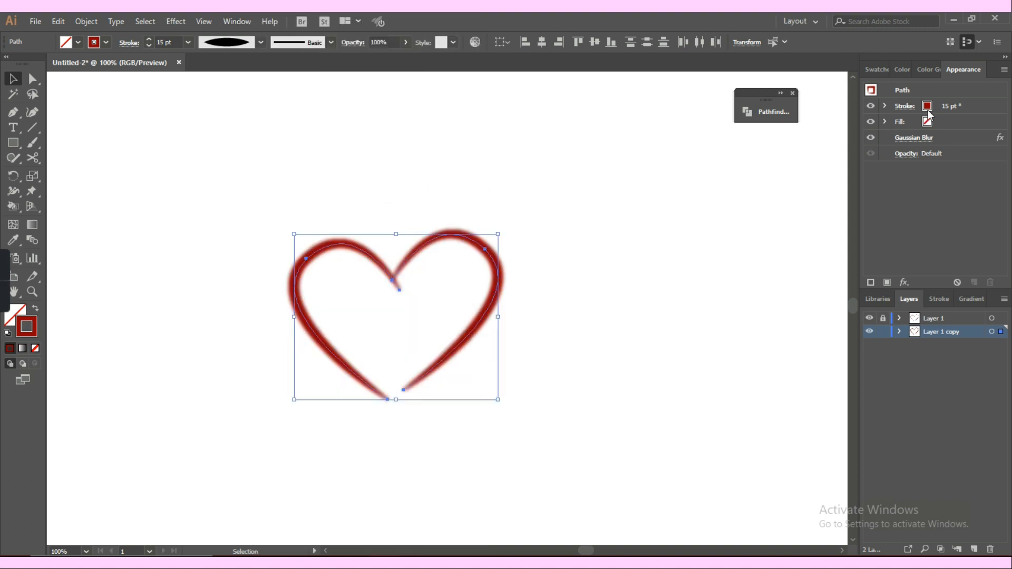
# Set the Gaussian Blur radius of the heart on Layer 1 copy to 6.5 pixels with the preview on.
pyautogui.click(914, 139)
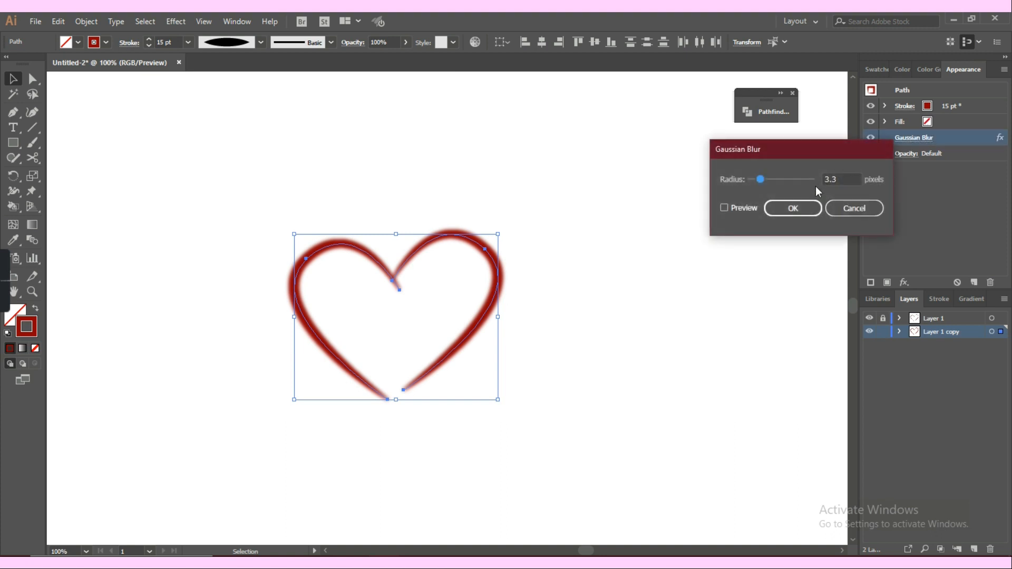
pyautogui.moveTo(848, 178); pyautogui.dragTo(806, 180)
pyautogui.write('6.5')
pyautogui.press('Tab')
pyautogui.click(753, 209)
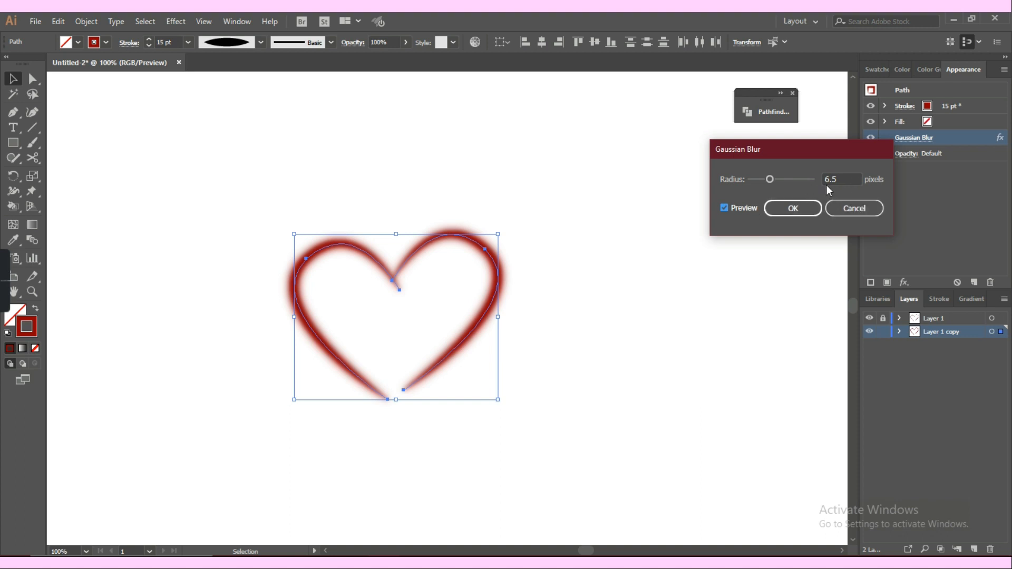
pyautogui.click(793, 209)
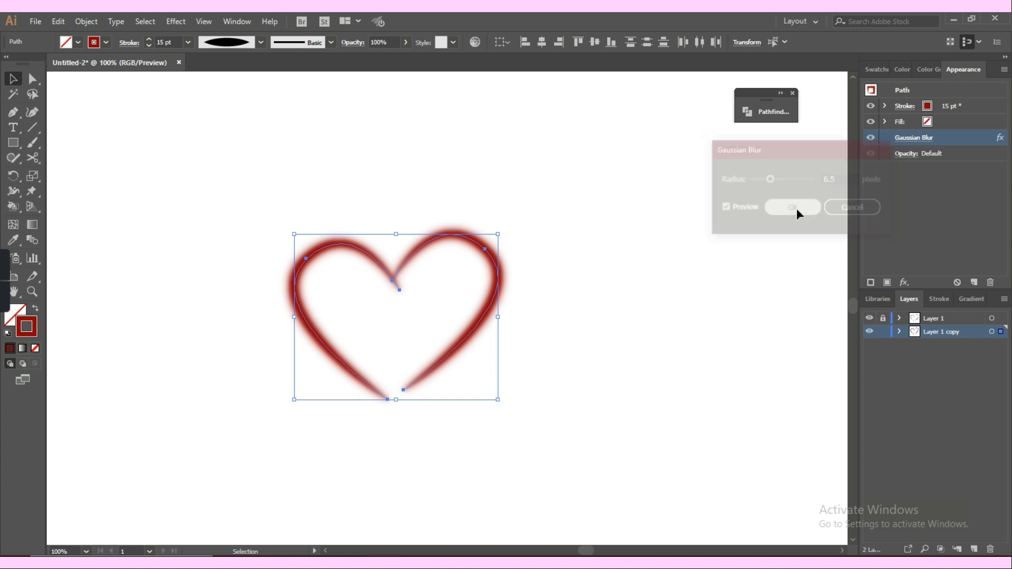
pyautogui.click(780, 297)
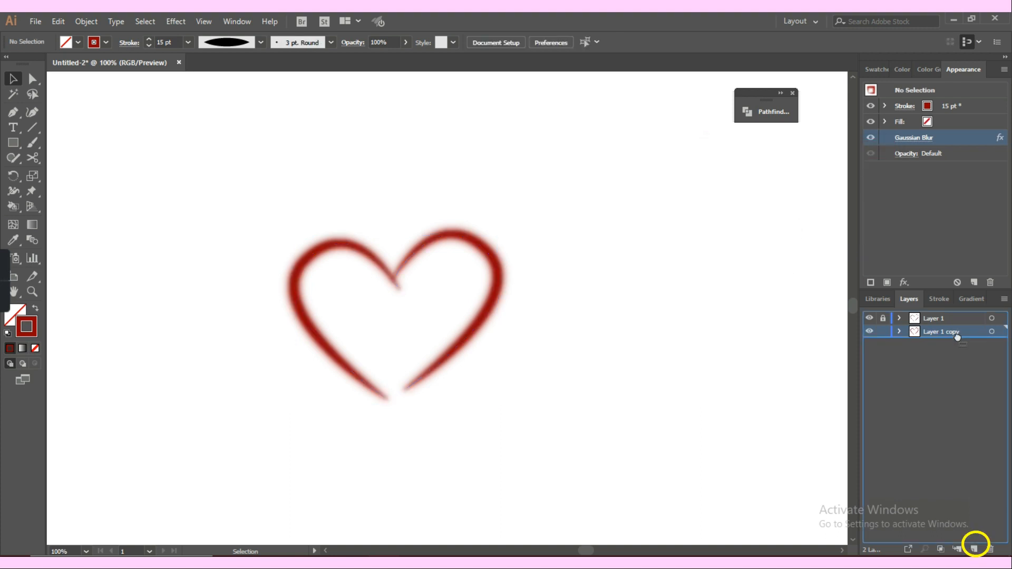
# Duplicate Layer 1 copy and lock the layer it was copied from.
pyautogui.moveTo(957, 330); pyautogui.dragTo(976, 540)
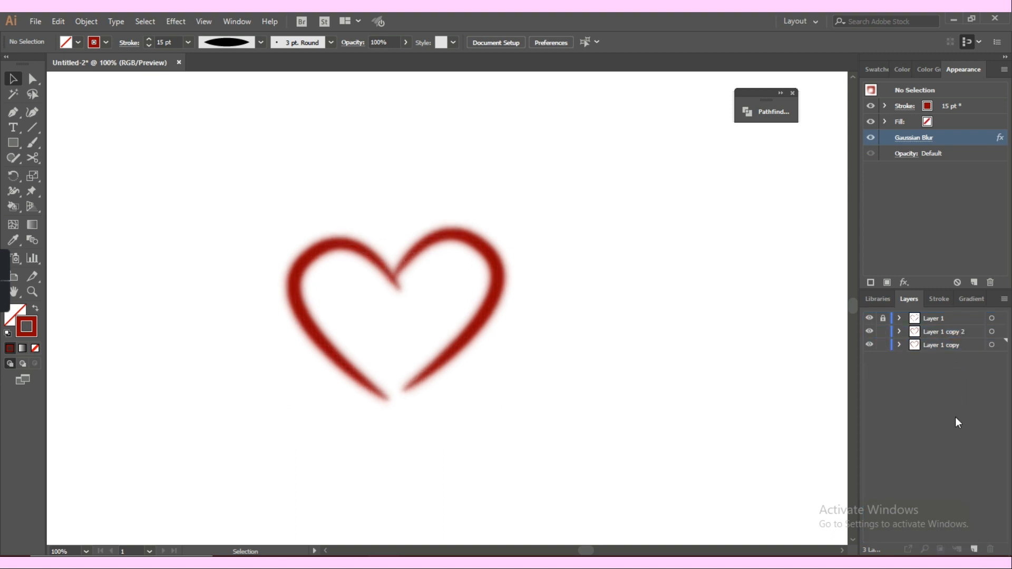
pyautogui.click(960, 331)
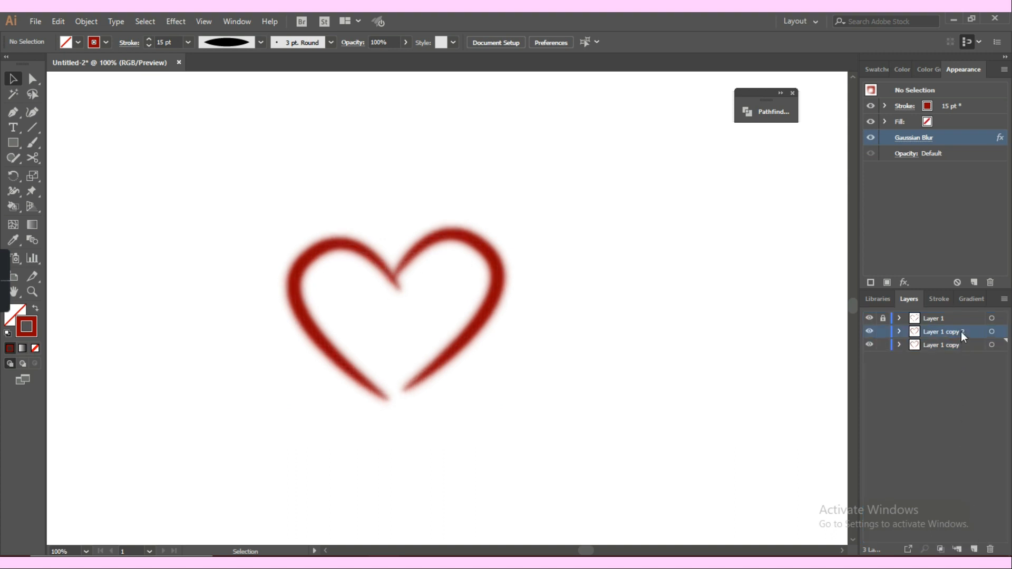
pyautogui.click(884, 346)
# Select both heart halves on the new unlocked duplicate layer and set their stroke weight to 12 pt.
pyautogui.moveTo(557, 206); pyautogui.dragTo(158, 312)
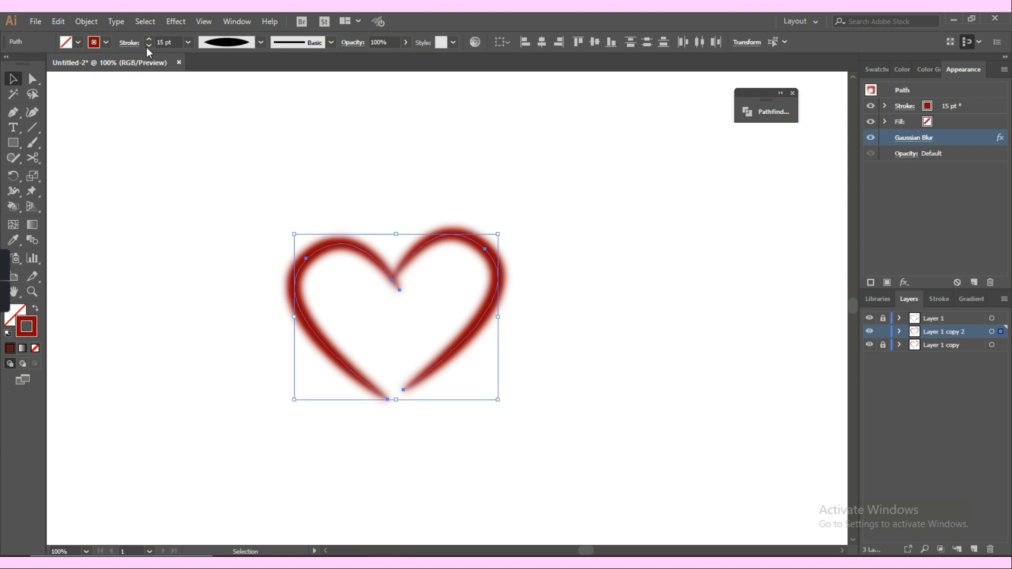
pyautogui.click(148, 46)
pyautogui.click(149, 46)
# Set the Gaussian Blur radius of the 12 pt heart to 17.3 pixels with the preview on.
pyautogui.click(923, 140)
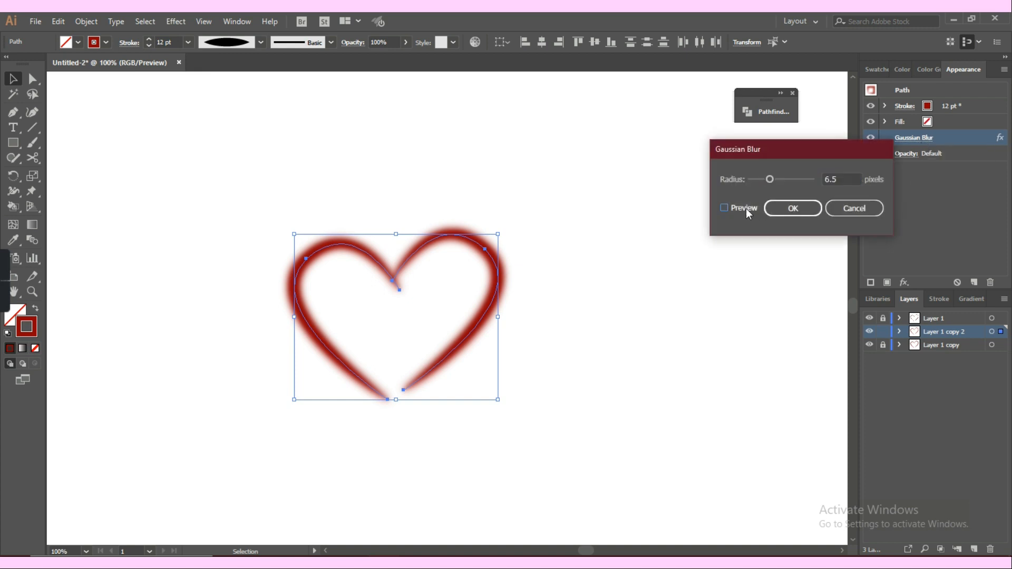
pyautogui.click(746, 208)
pyautogui.write('17.3')
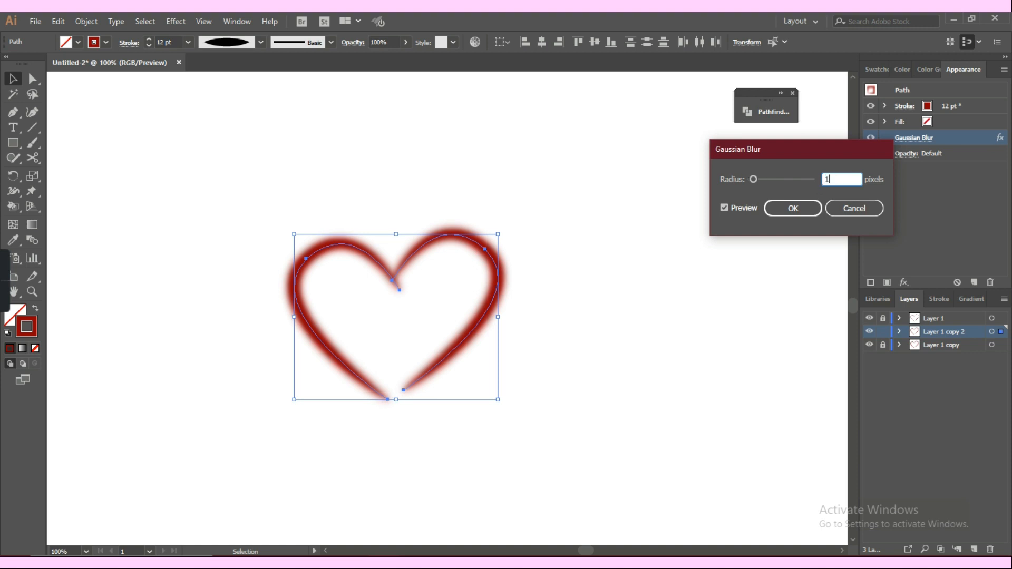
pyautogui.click(808, 211)
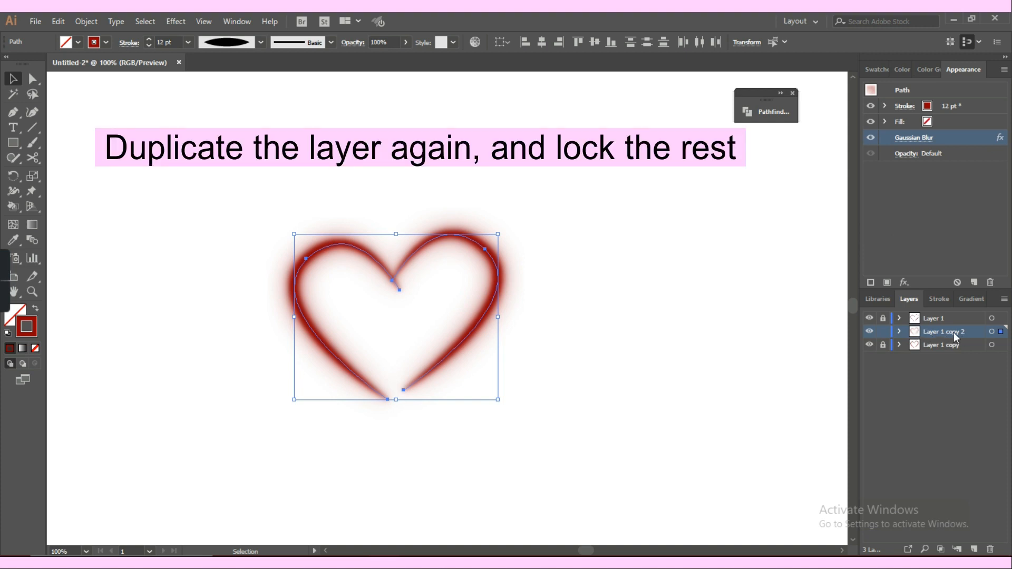
# Duplicate Layer 1 copy 2 and keep every layer except the new duplicate locked.
pyautogui.moveTo(969, 333); pyautogui.dragTo(975, 550)
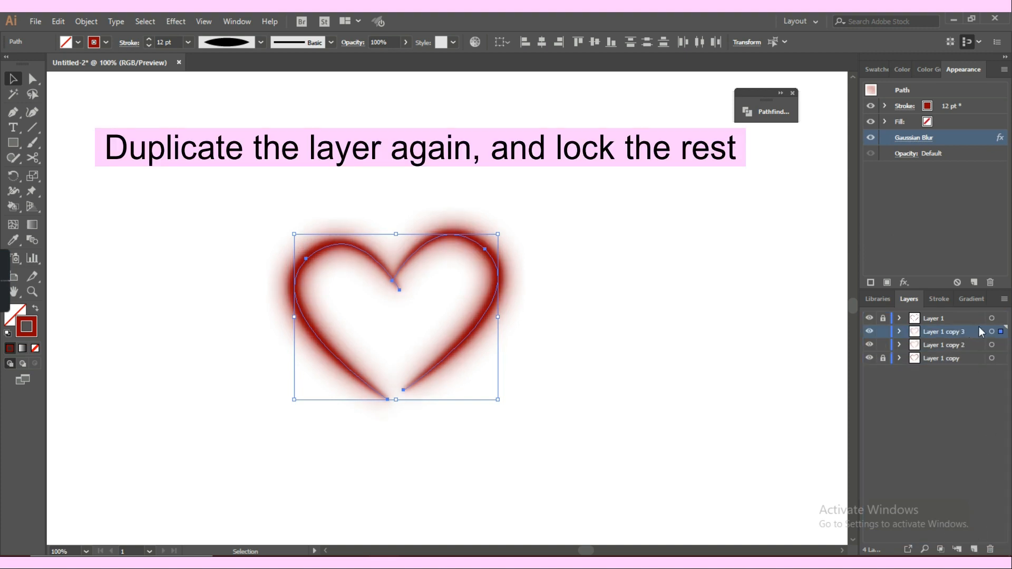
pyautogui.click(882, 358)
pyautogui.click(882, 345)
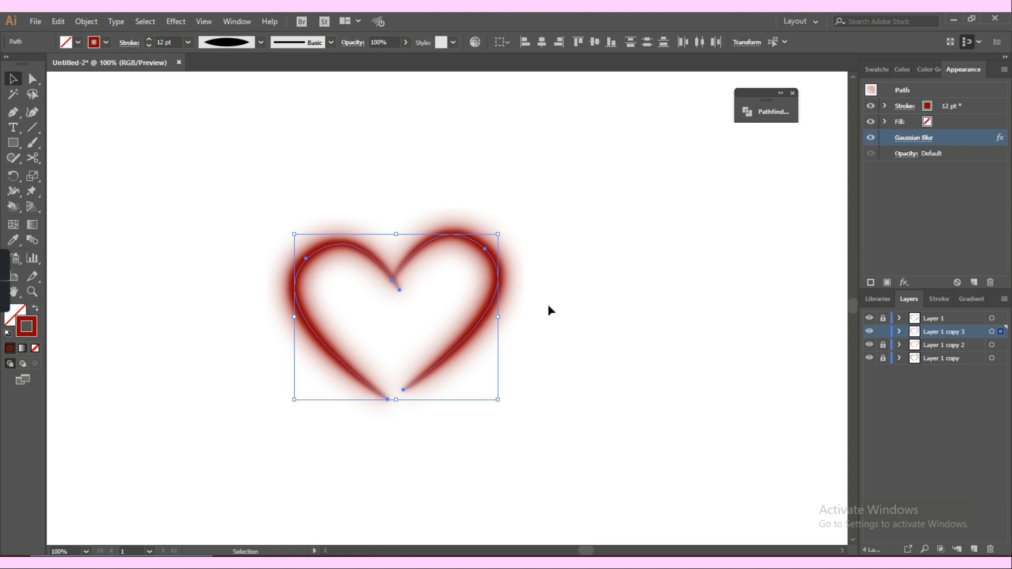
# Set the stroke weight of the heart on the newest duplicate layer to 22 pt and deselect it.
pyautogui.click(150, 43)
pyautogui.write('22')
pyautogui.press('Return')
pyautogui.click(804, 239)
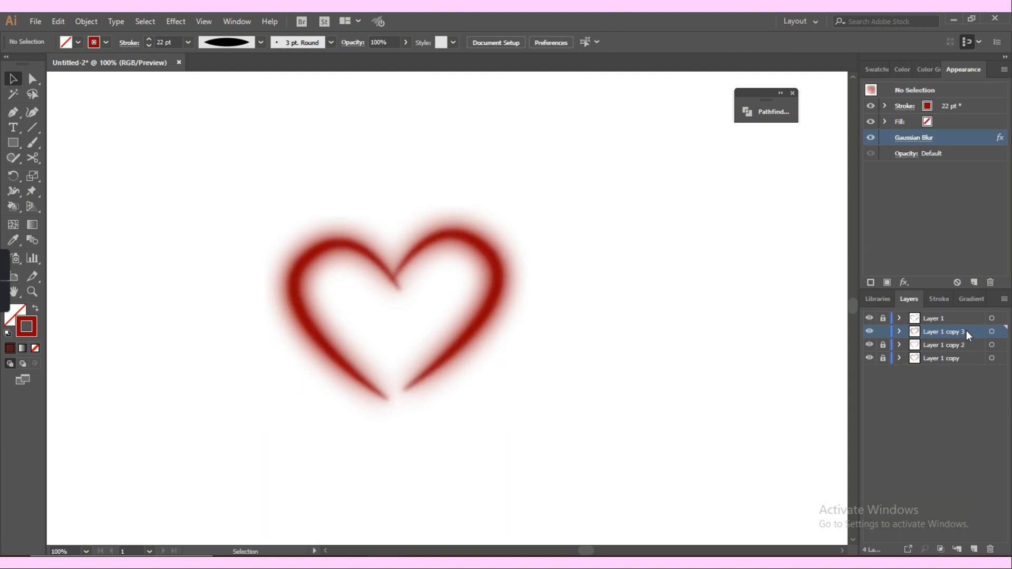
# Duplicate Layer 1 copy 3 and select both heart halves on the new duplicate.
pyautogui.moveTo(966, 331); pyautogui.dragTo(974, 551)
pyautogui.click(928, 332)
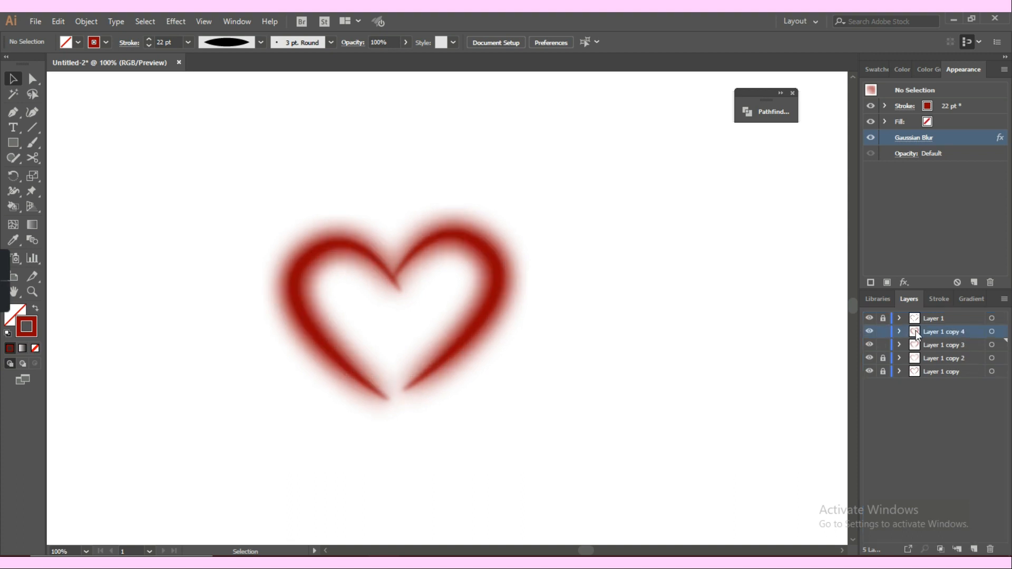
pyautogui.click(493, 274)
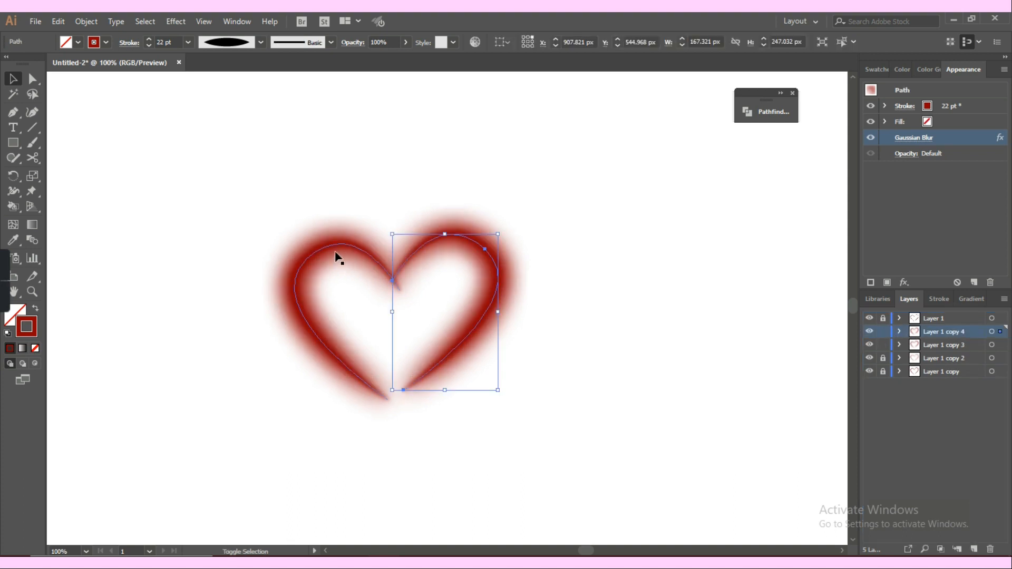
pyautogui.keyDown('shift'); pyautogui.click(336, 254); pyautogui.keyUp('shift')
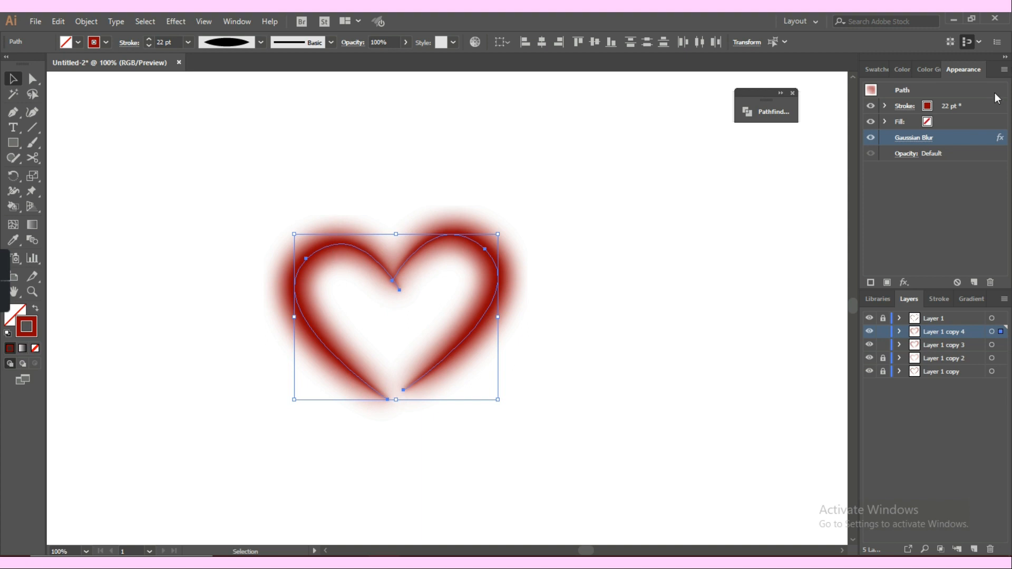
# Set the Gaussian Blur radius of the selected heart halves to 40 pixels with the preview on.
pyautogui.click(923, 138)
pyautogui.moveTo(856, 179); pyautogui.dragTo(821, 181)
pyautogui.write('40')
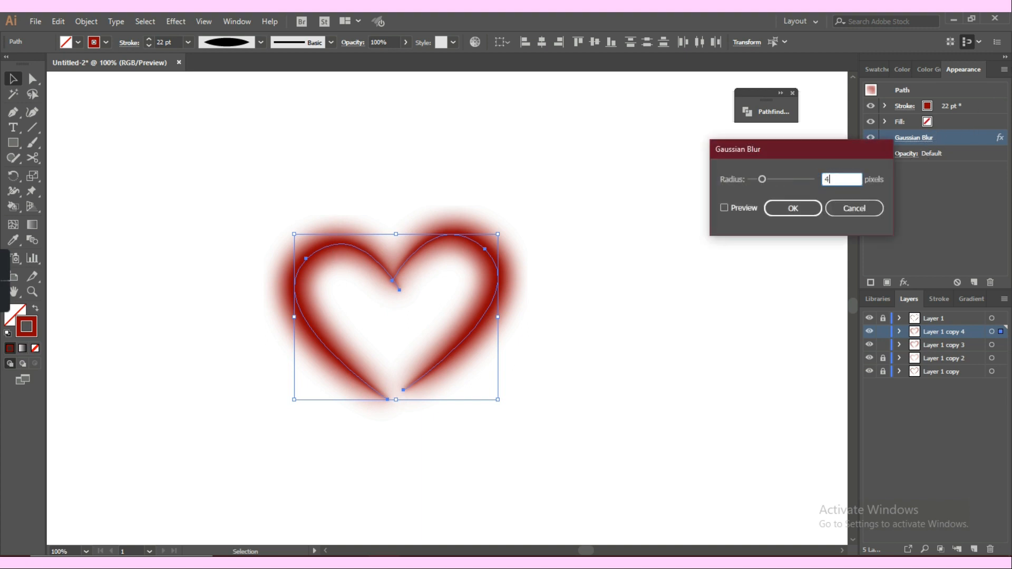
pyautogui.click(731, 207)
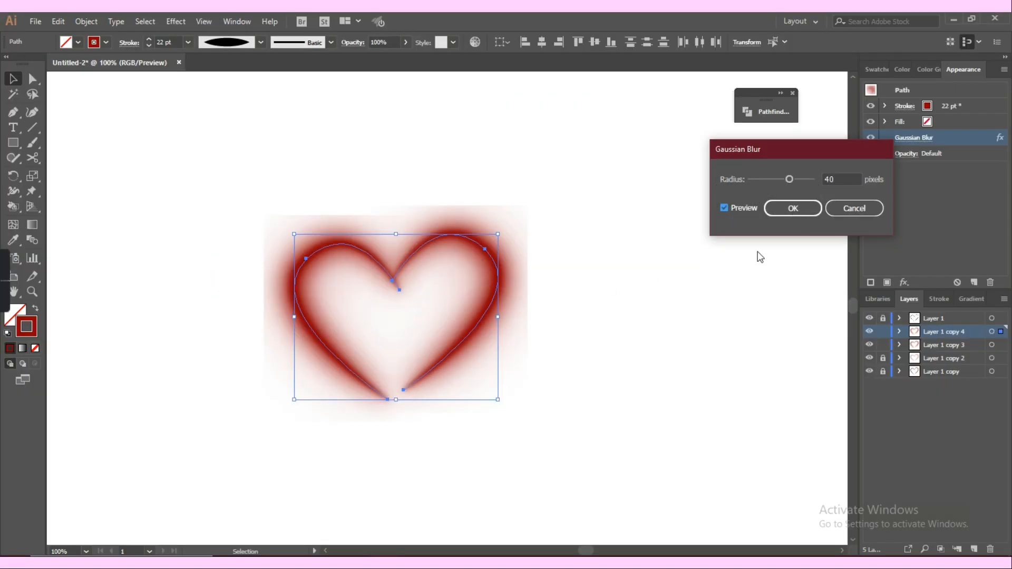
pyautogui.click(797, 209)
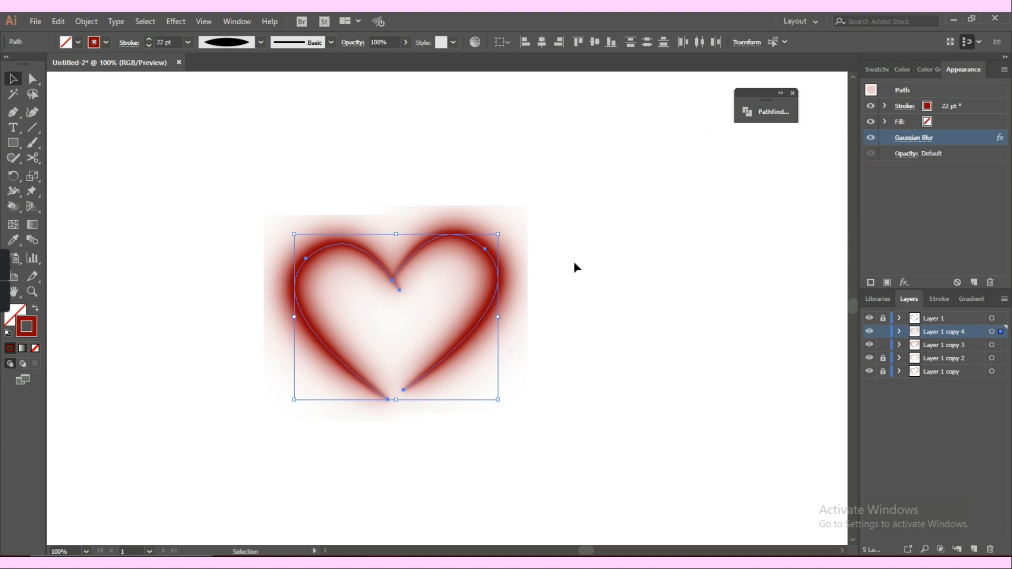
# Set the document raster effects to add 100 px around objects, and deselect the heart.
pyautogui.click(176, 22)
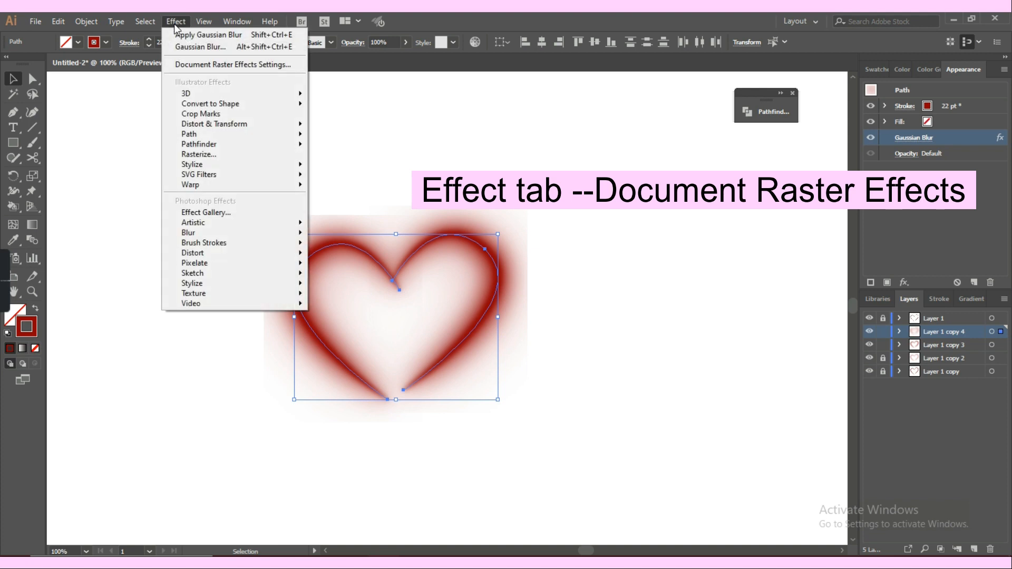
pyautogui.click(222, 65)
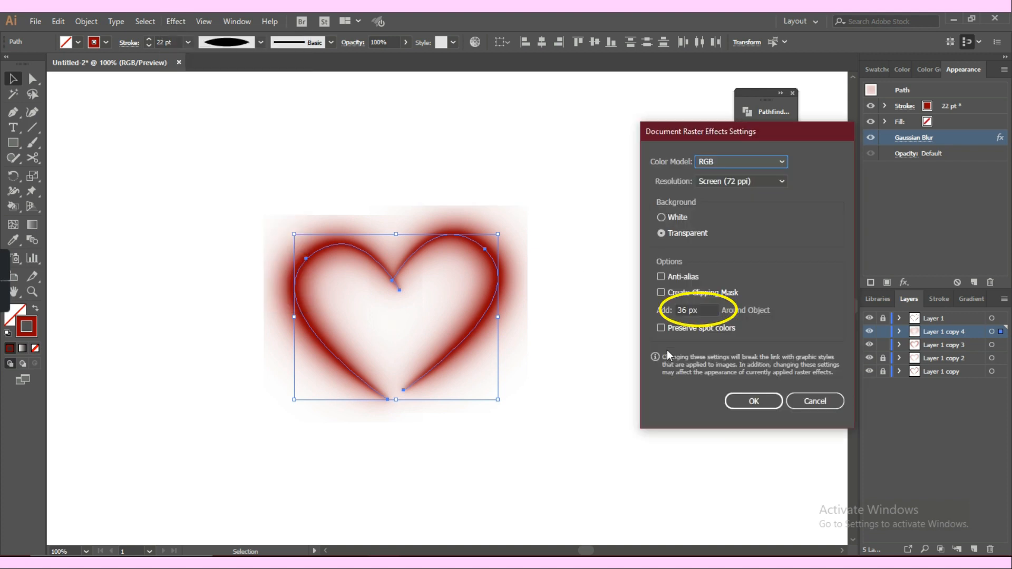
pyautogui.click(688, 310)
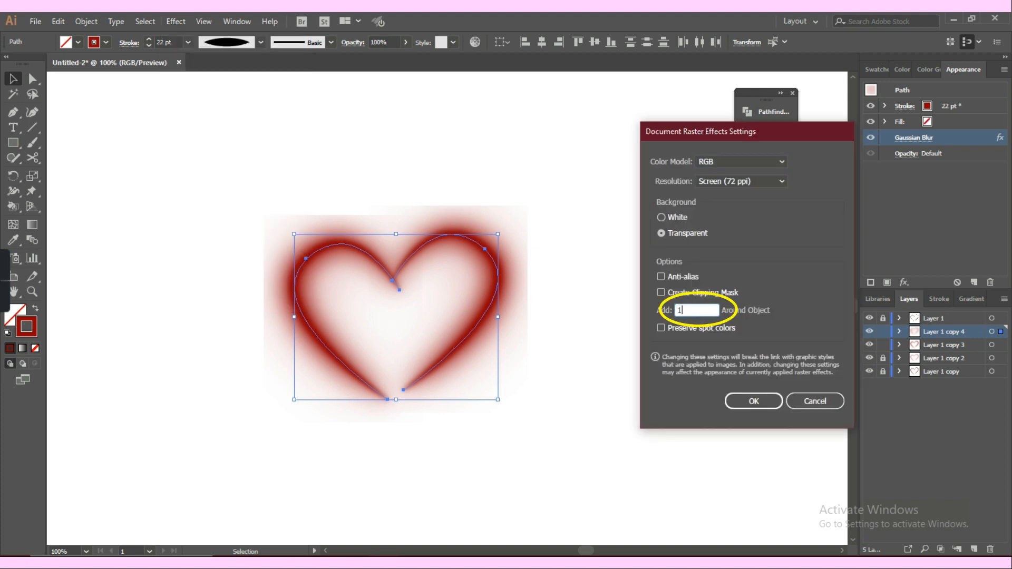
pyautogui.write('1')
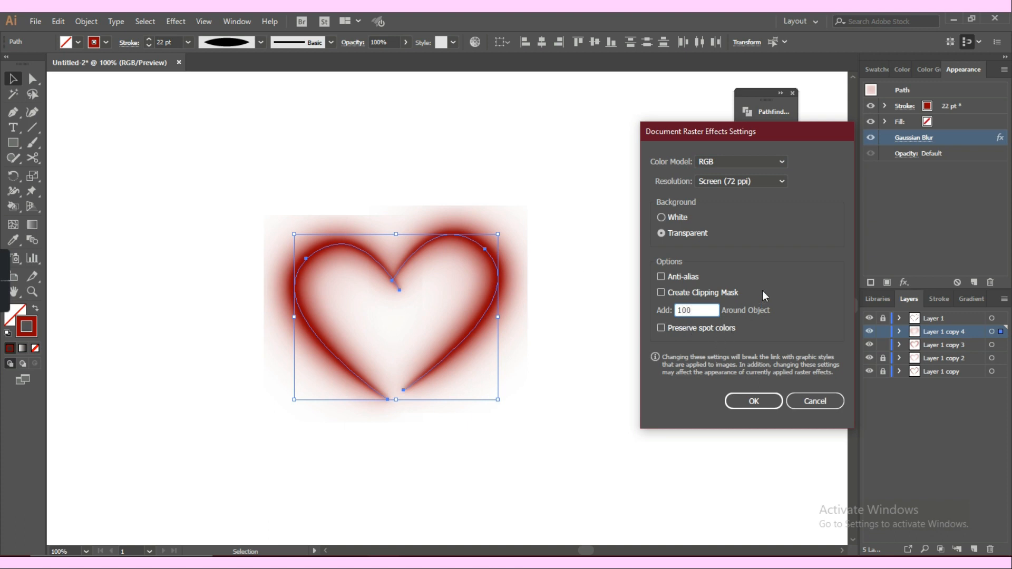
pyautogui.write('00')
pyautogui.click(735, 398)
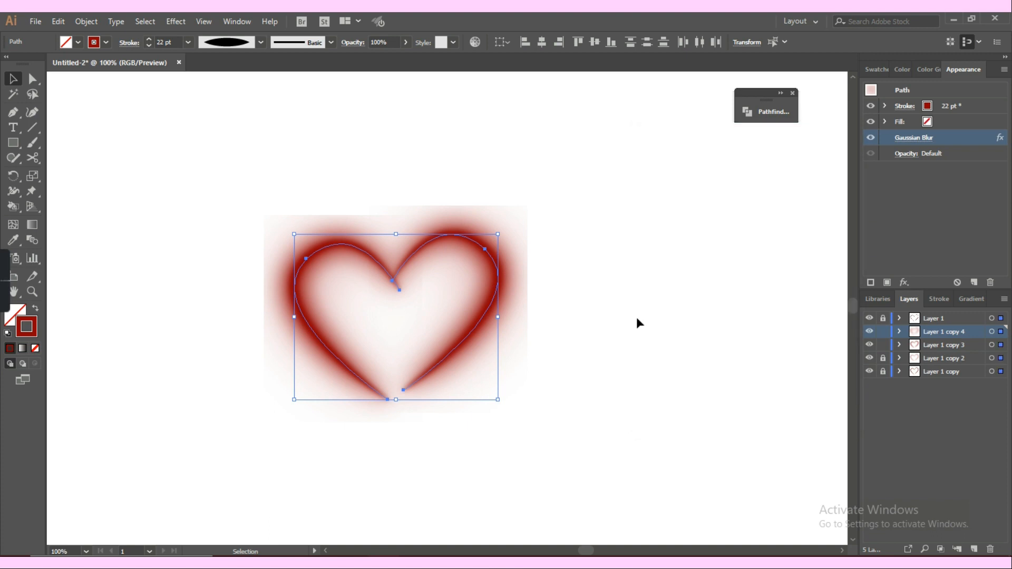
pyautogui.click(637, 318)
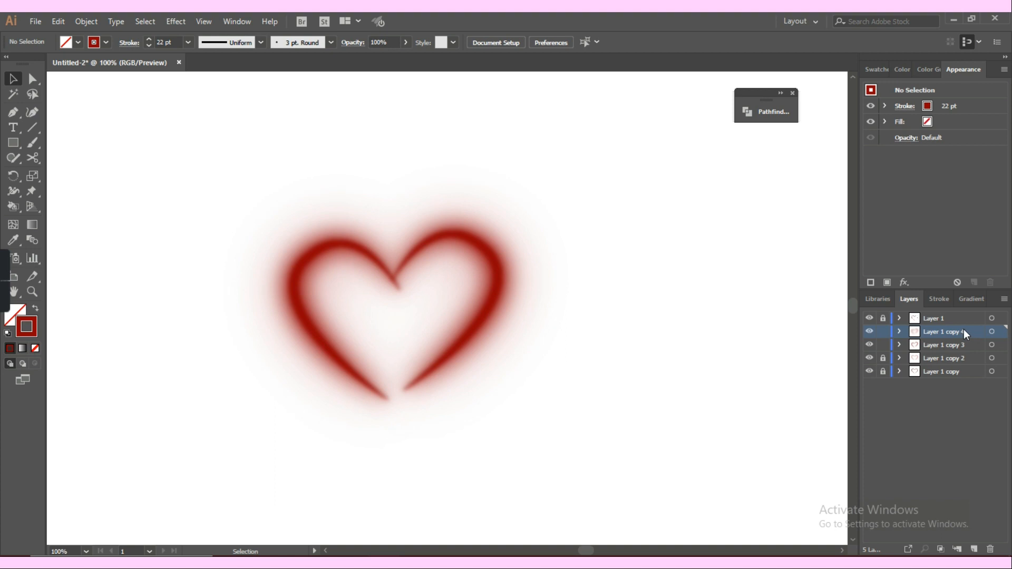
# Duplicate Layer 1 copy 4, lock every other layer and make the new duplicate the active layer.
pyautogui.moveTo(964, 329); pyautogui.dragTo(978, 549)
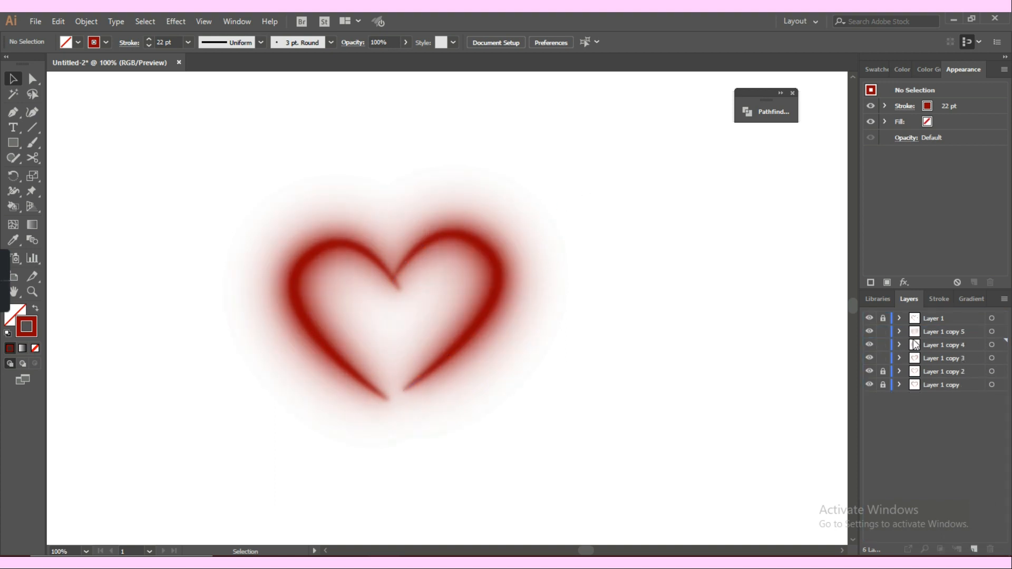
pyautogui.keyDown('alt'); pyautogui.click(887, 331); pyautogui.keyUp('alt')
pyautogui.keyDown('alt'); pyautogui.click(881, 332); pyautogui.keyUp('alt')
pyautogui.click(931, 332)
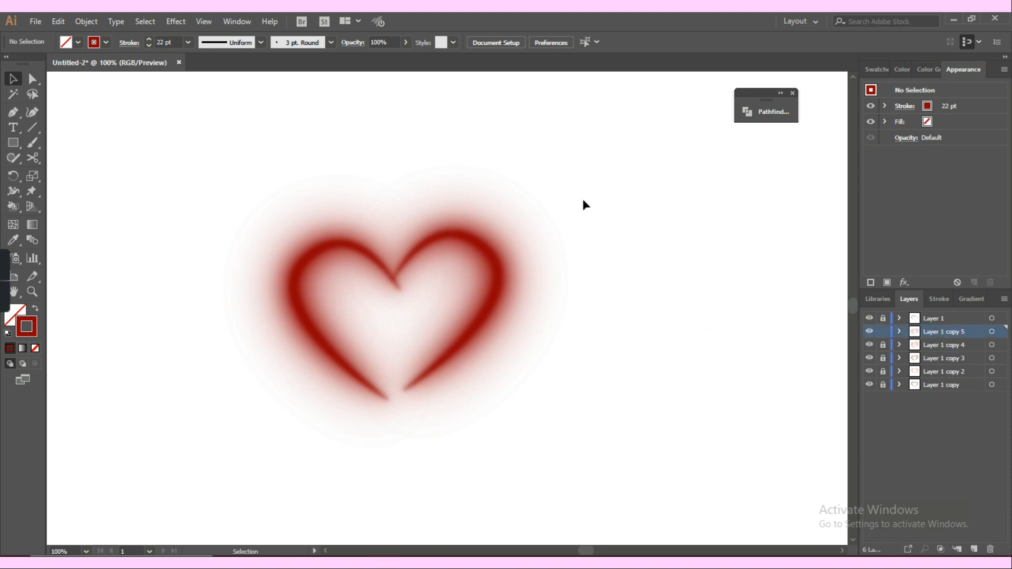
# Move the newest heart copy beside the original, swap its fill and stroke, and give it a gradient fill.
pyautogui.moveTo(588, 177); pyautogui.dragTo(241, 401)
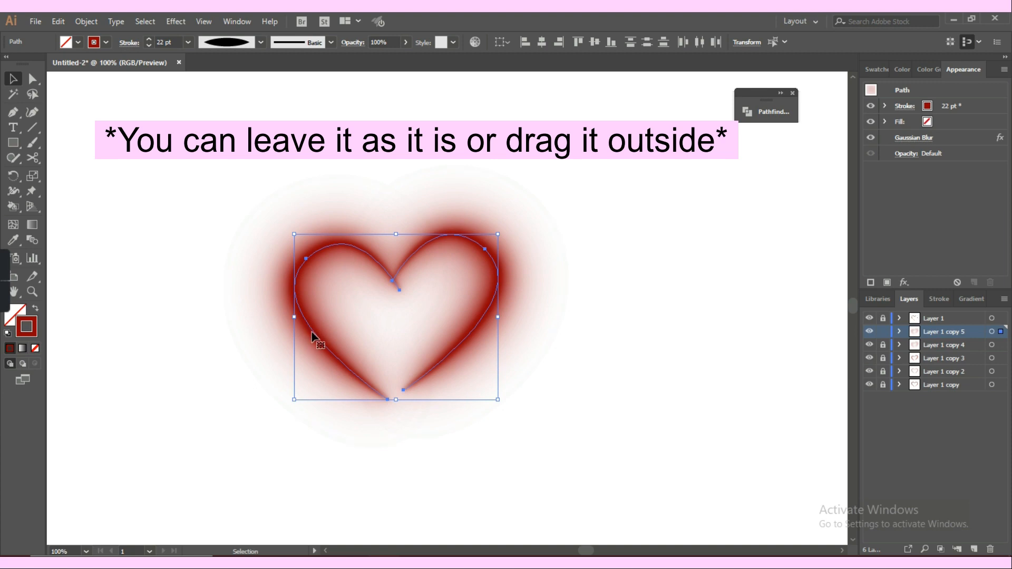
pyautogui.moveTo(312, 336); pyautogui.dragTo(562, 345)
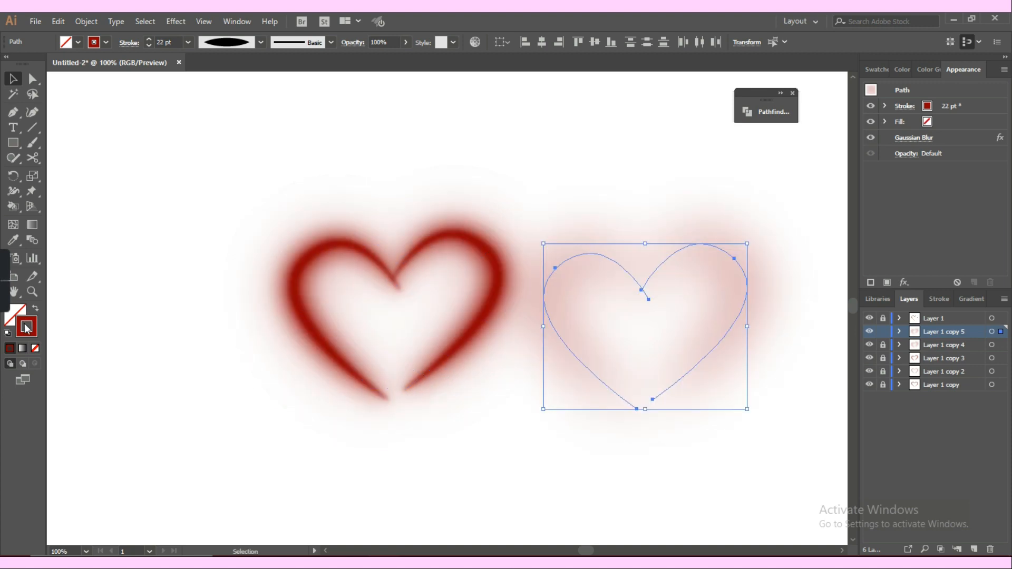
pyautogui.click(35, 308)
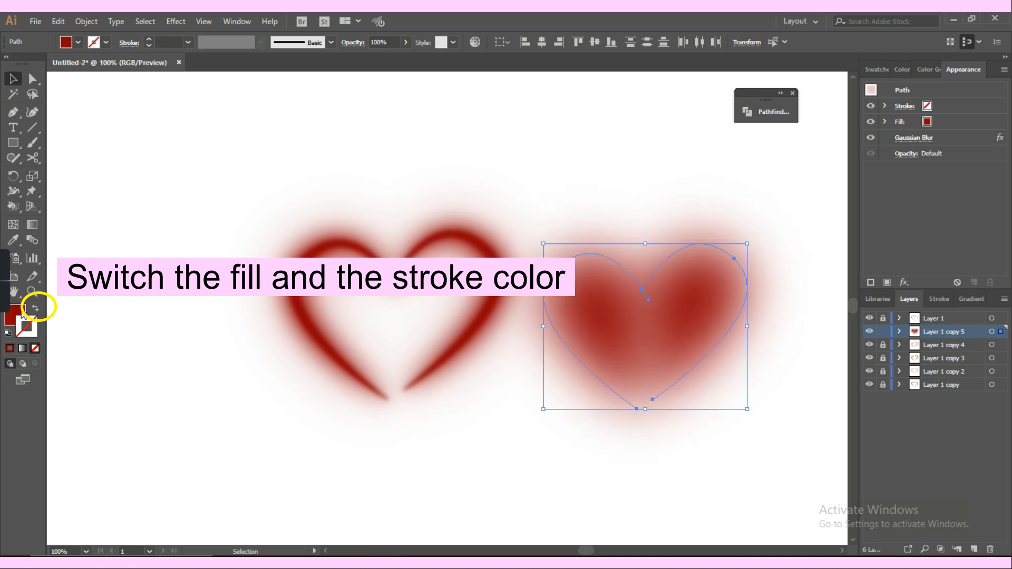
pyautogui.click(22, 315)
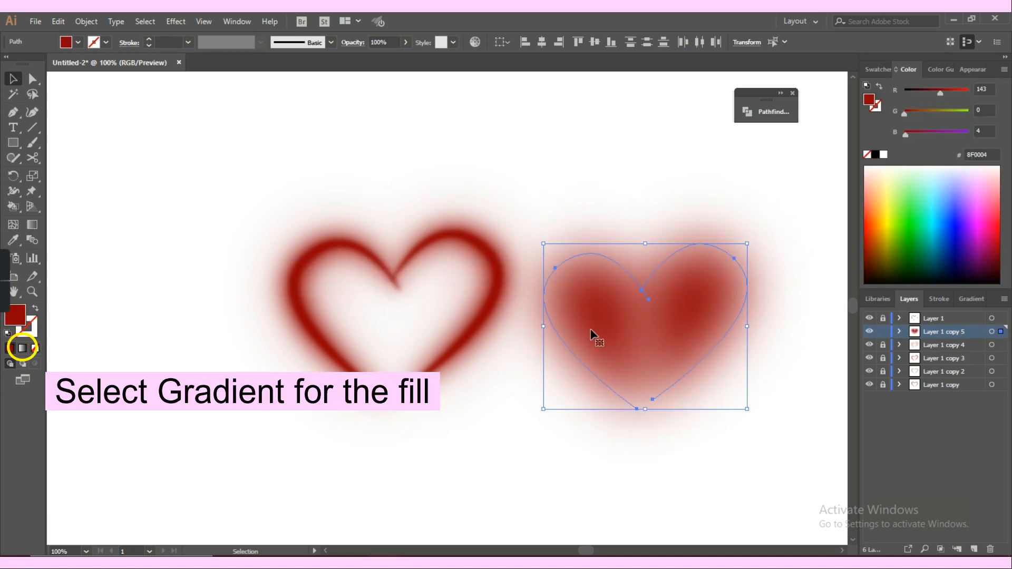
pyautogui.click(22, 348)
pyautogui.click(22, 348)
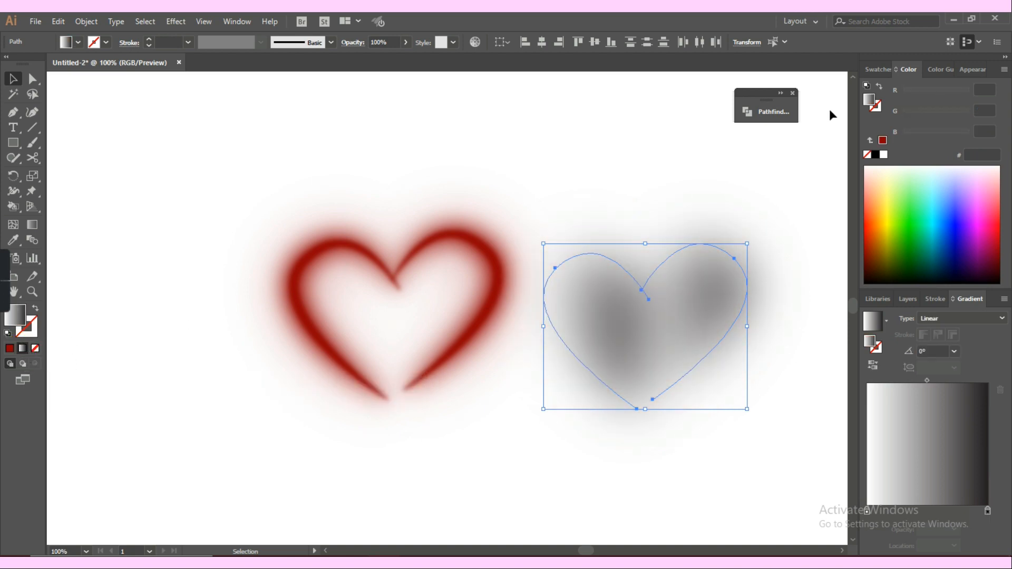
# Unite the two gradient heart halves into one shape with Pathfinder.
pyautogui.click(769, 111)
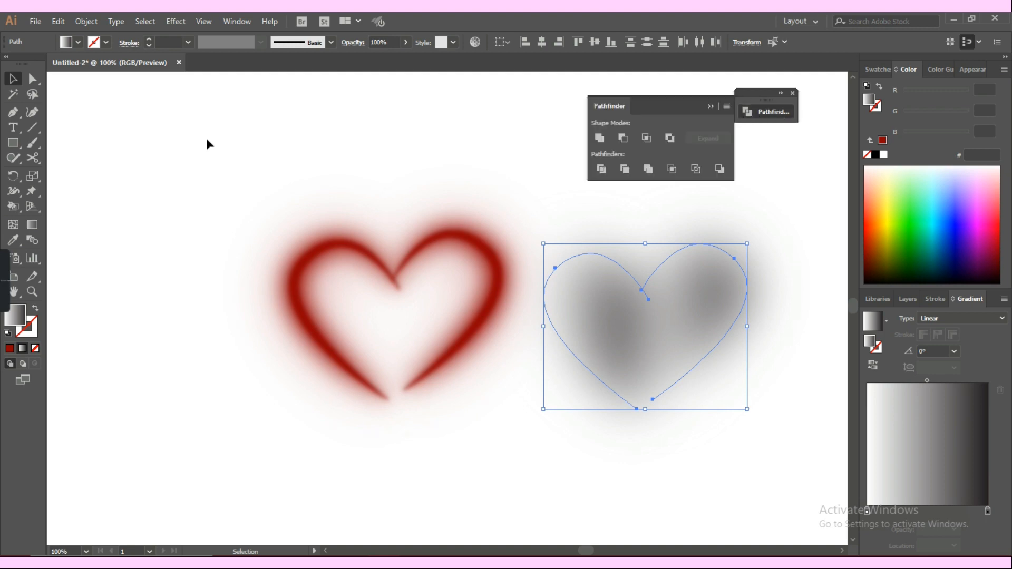
pyautogui.click(235, 22)
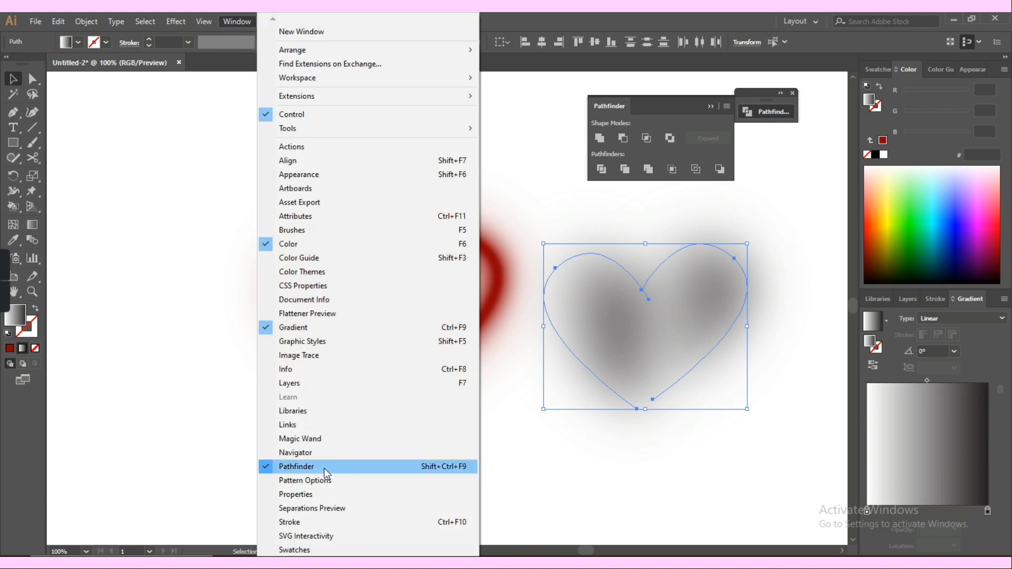
pyautogui.click(664, 104)
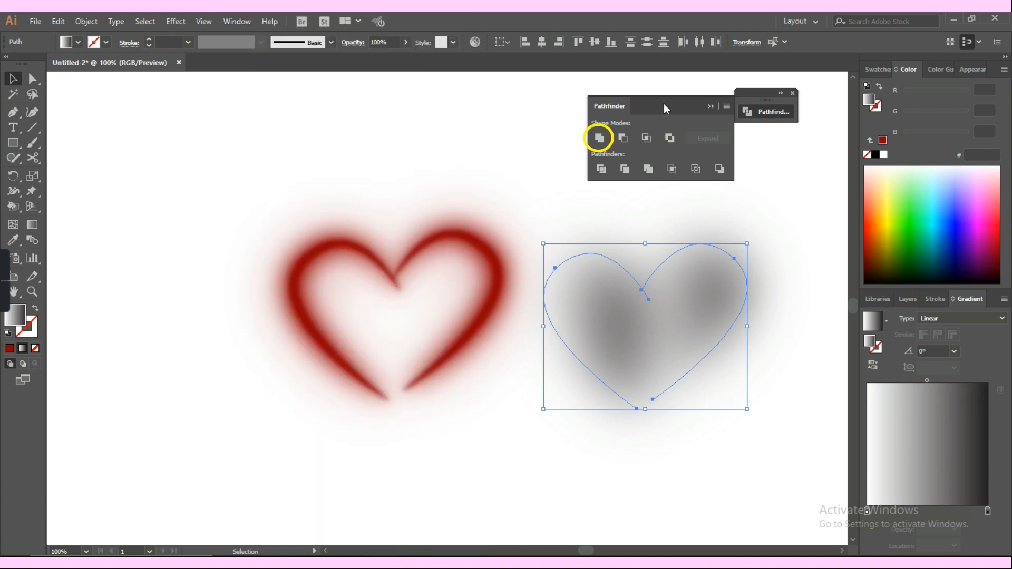
pyautogui.click(600, 138)
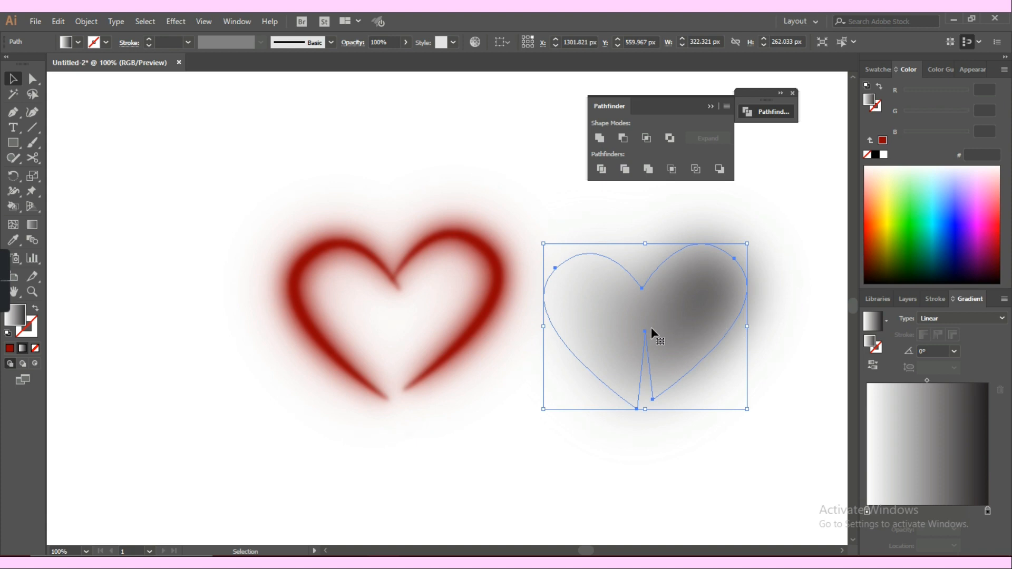
# Delete the inner anchor point that notches the bottom of the united heart.
pyautogui.press('-')
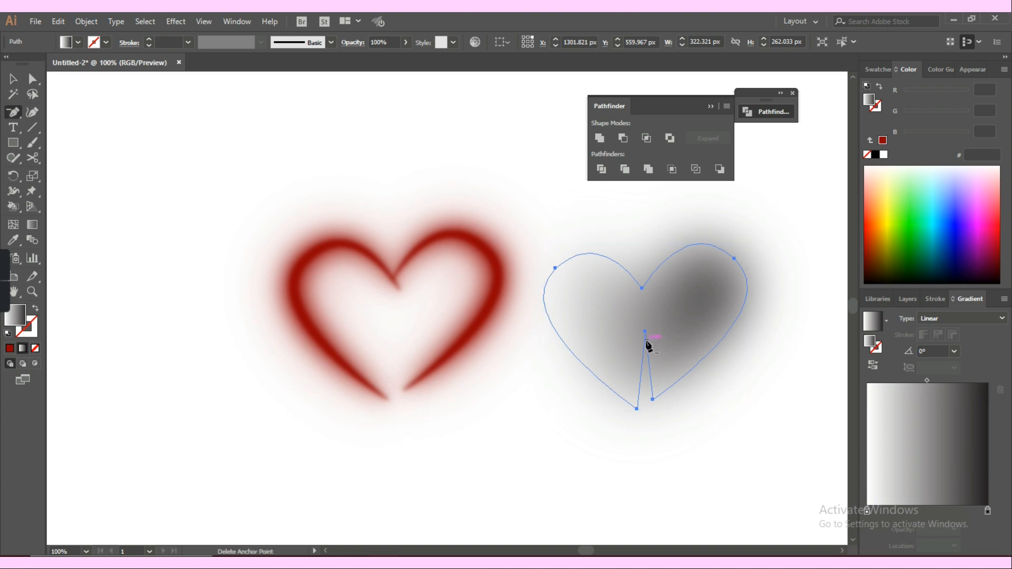
pyautogui.click(646, 331)
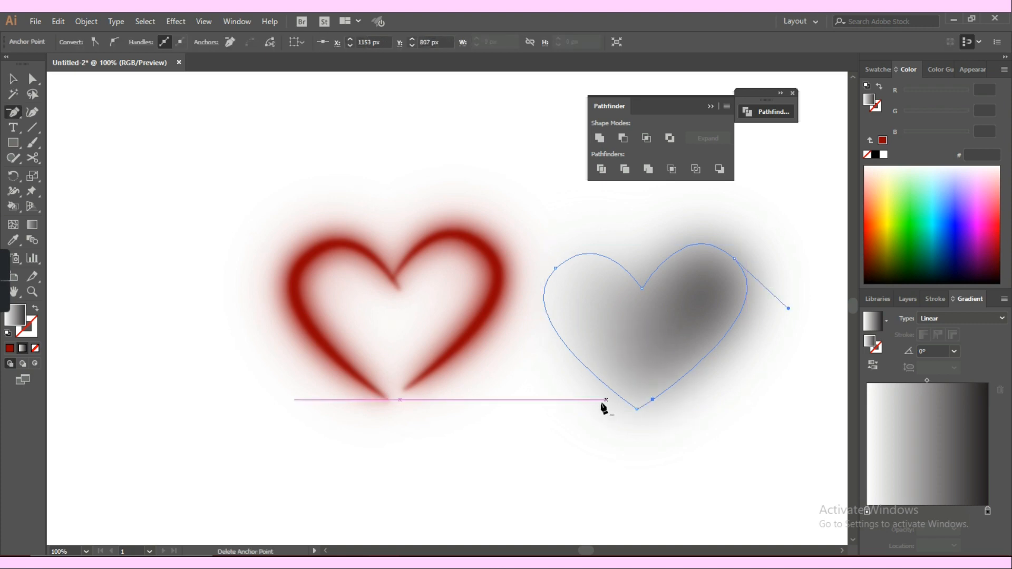
pyautogui.press('v')
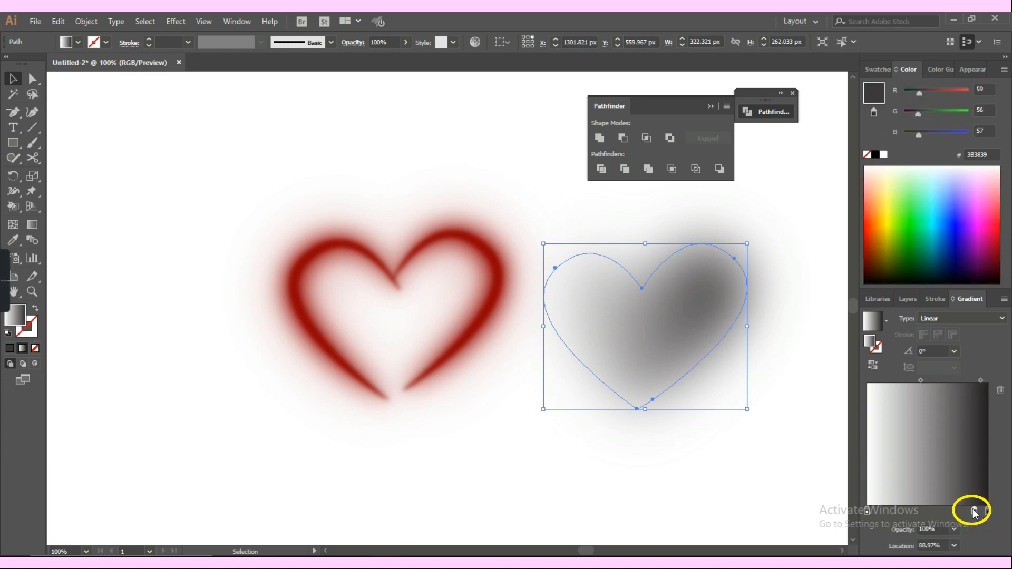
# Add a dark red 7F0003 gradient stop, delete the black end stop, and shift the red stop to 92.56%.
pyautogui.click(974, 512)
pyautogui.moveTo(986, 238); pyautogui.dragTo(1006, 248)
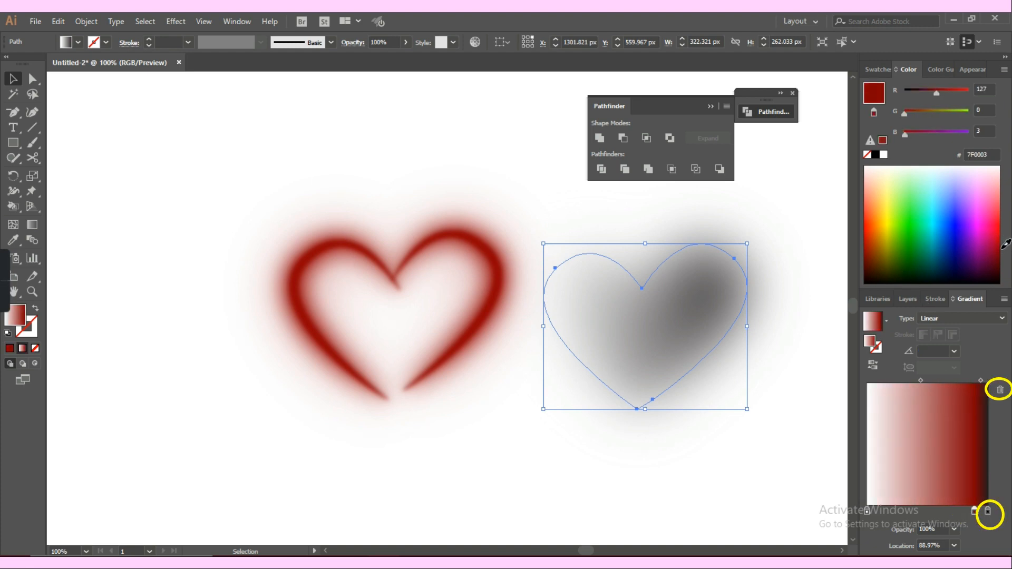
pyautogui.click(987, 513)
pyautogui.moveTo(989, 520); pyautogui.dragTo(1000, 391)
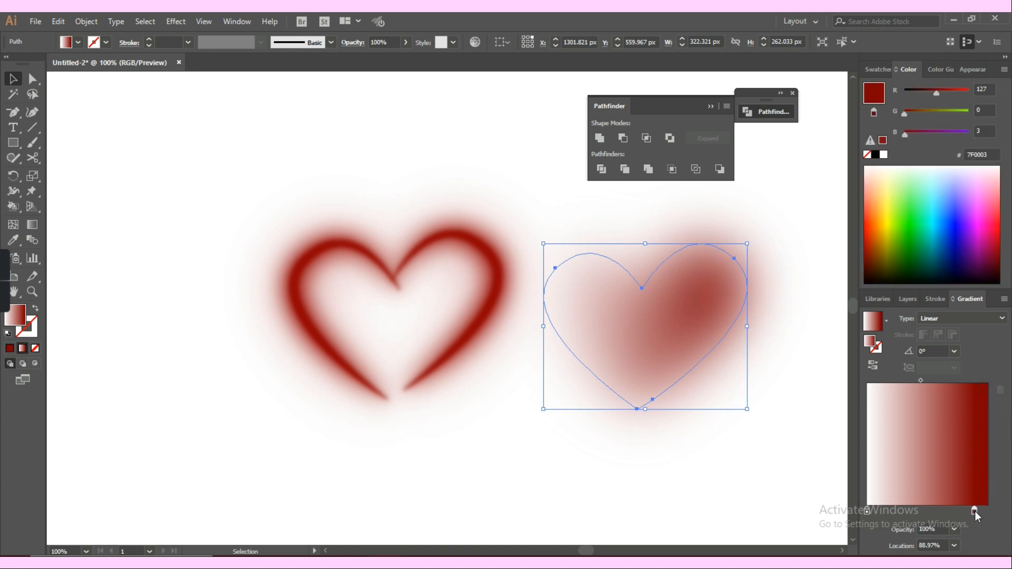
pyautogui.moveTo(975, 511); pyautogui.dragTo(979, 513)
# Set the white gradient stop's opacity to 0% and change the heart's gradient type to Radial.
pyautogui.click(866, 511)
pyautogui.click(954, 529)
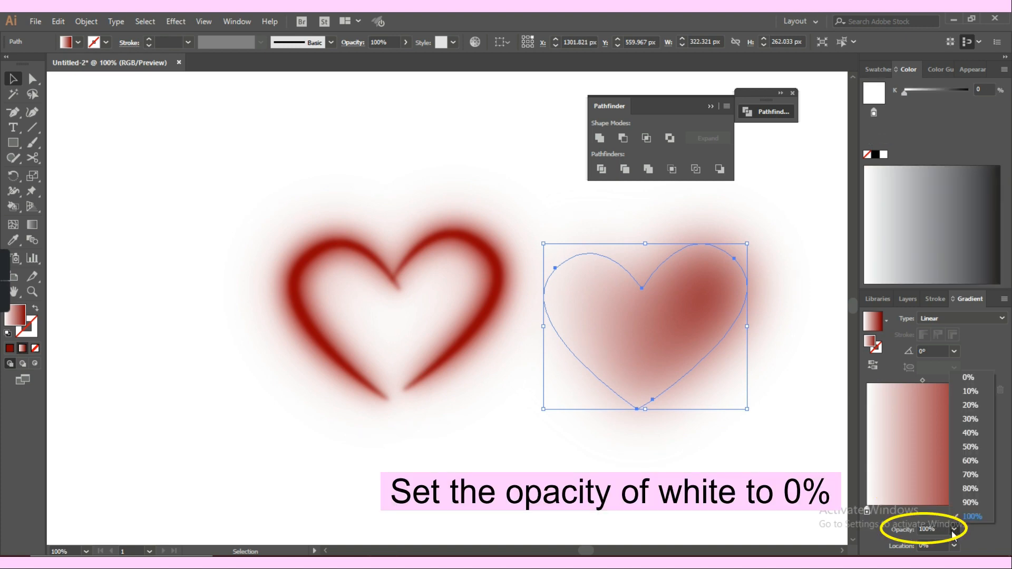
pyautogui.click(975, 378)
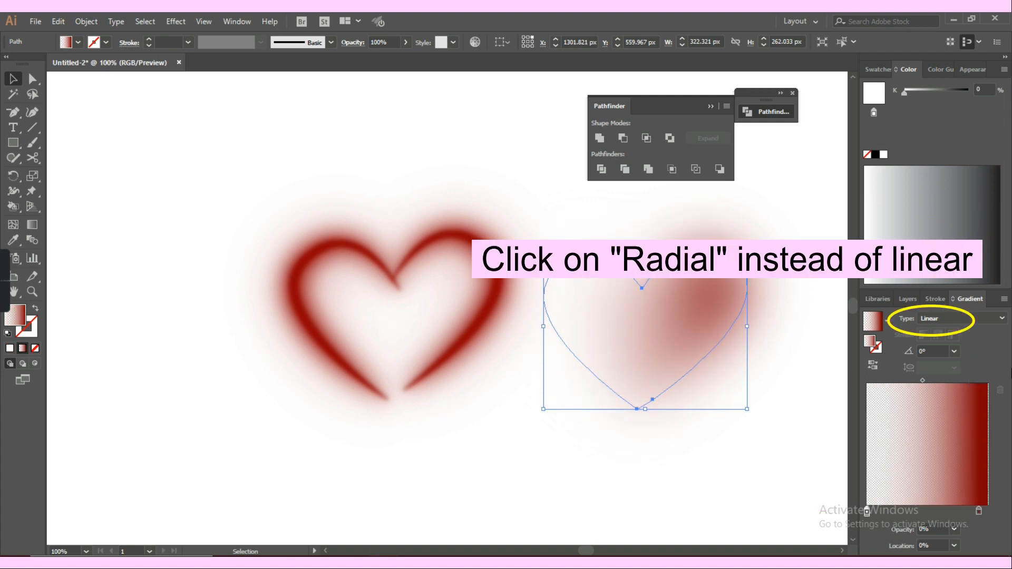
pyautogui.click(949, 319)
pyautogui.click(951, 341)
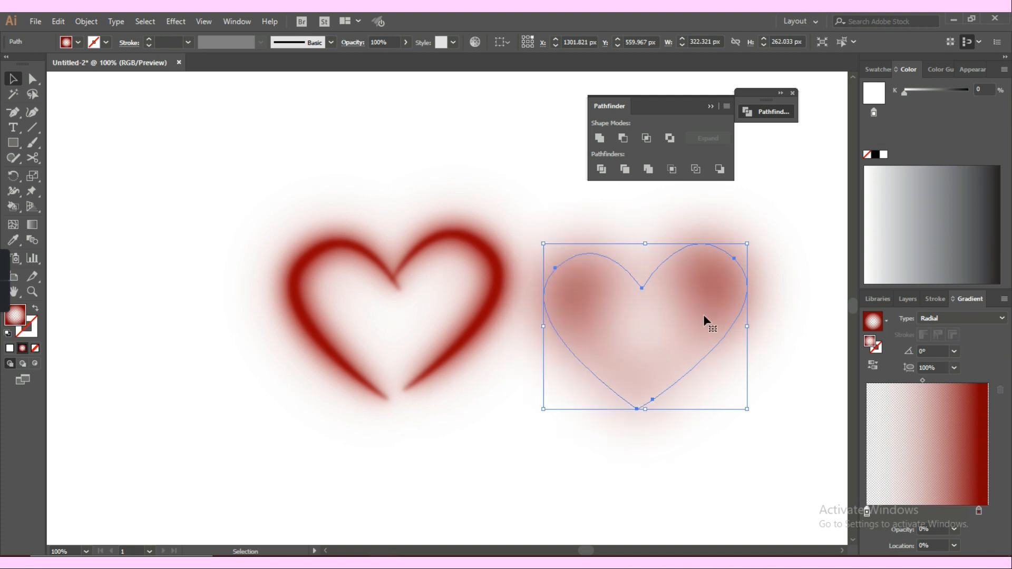
# Move the gradient heart back onto the outline heart, recolor its red stop to B30004 and shift the transparent stop inward.
pyautogui.moveTo(701, 305); pyautogui.dragTo(451, 289)
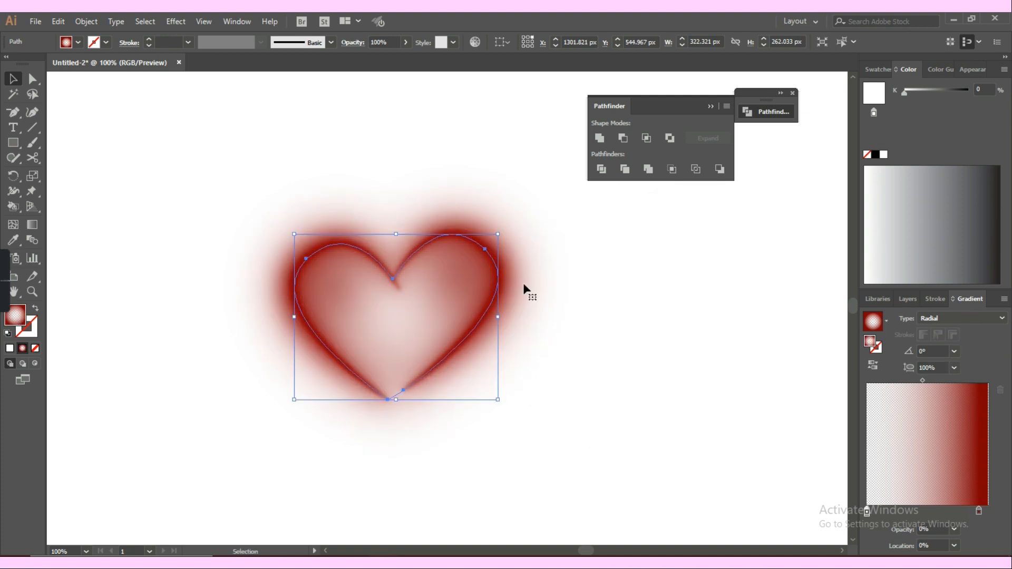
pyautogui.click(978, 511)
pyautogui.click(1001, 237)
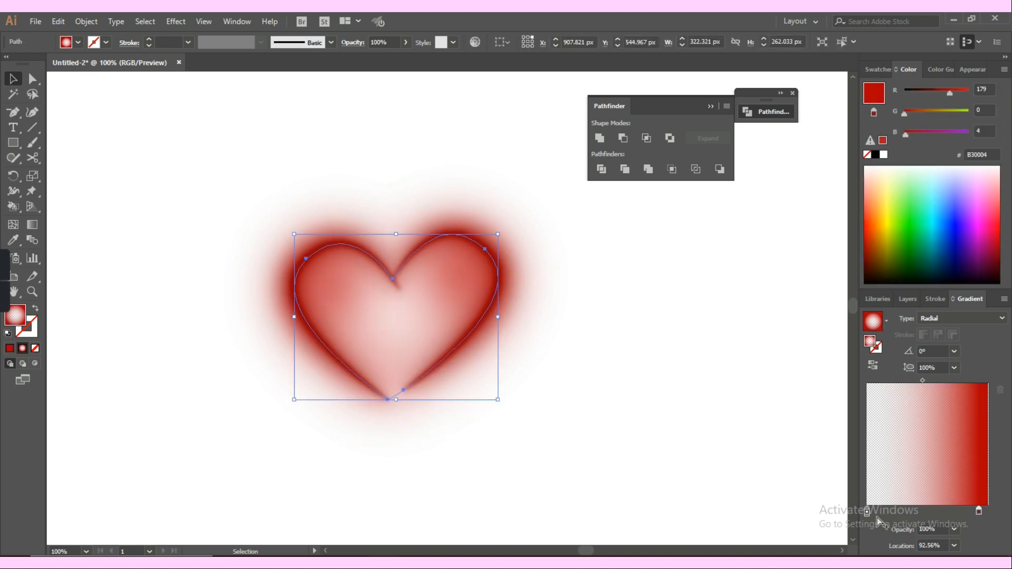
pyautogui.moveTo(867, 512); pyautogui.dragTo(902, 512)
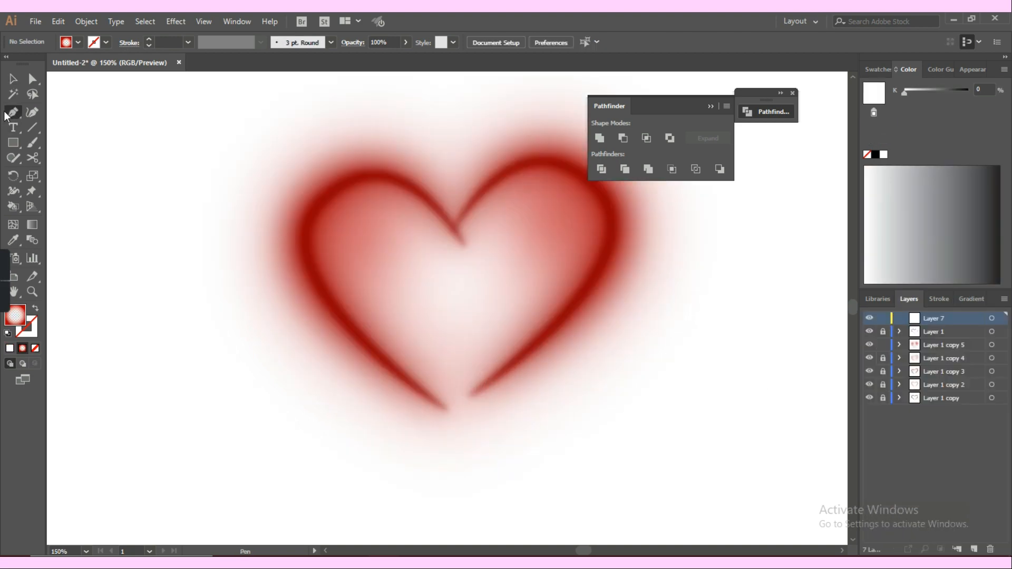
# Draw a straight white diagonal line about 136 × 289 px across the heart's left half on Layer 7 with the Pen tool.
pyautogui.click(13, 111)
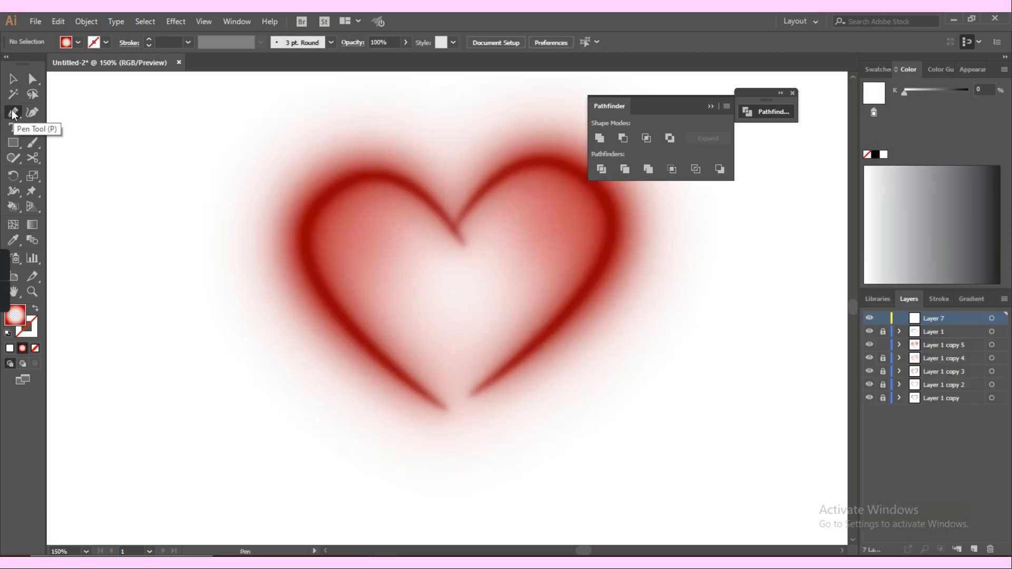
pyautogui.click(344, 136)
pyautogui.click(473, 409)
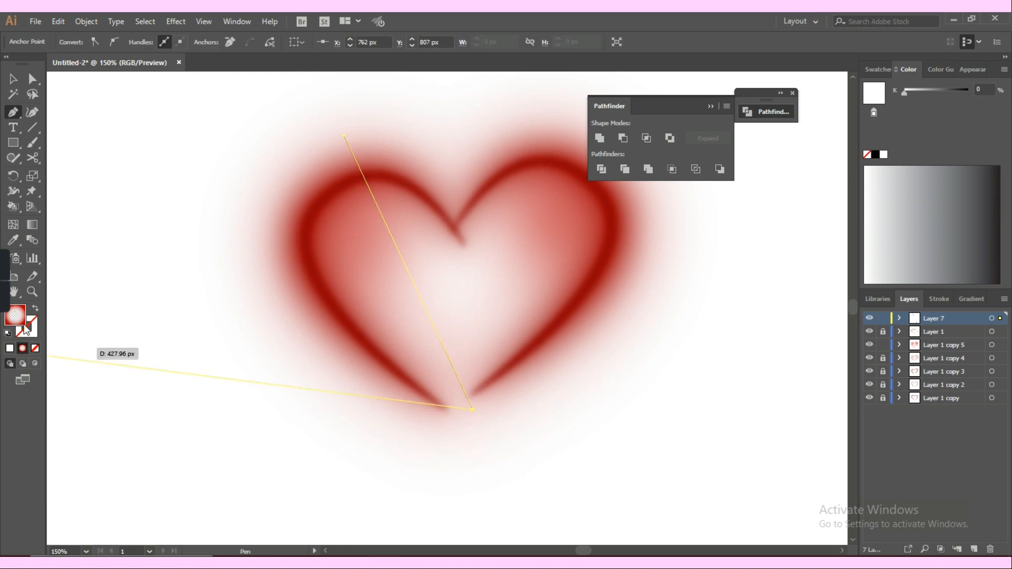
pyautogui.click(34, 308)
pyautogui.press('v')
pyautogui.click(158, 303)
# Set the diagonal line's stroke weight to 5 pt and apply the width profile that tapers at both ends.
pyautogui.click(354, 157)
pyautogui.click(187, 42)
pyautogui.click(169, 131)
pyautogui.click(261, 42)
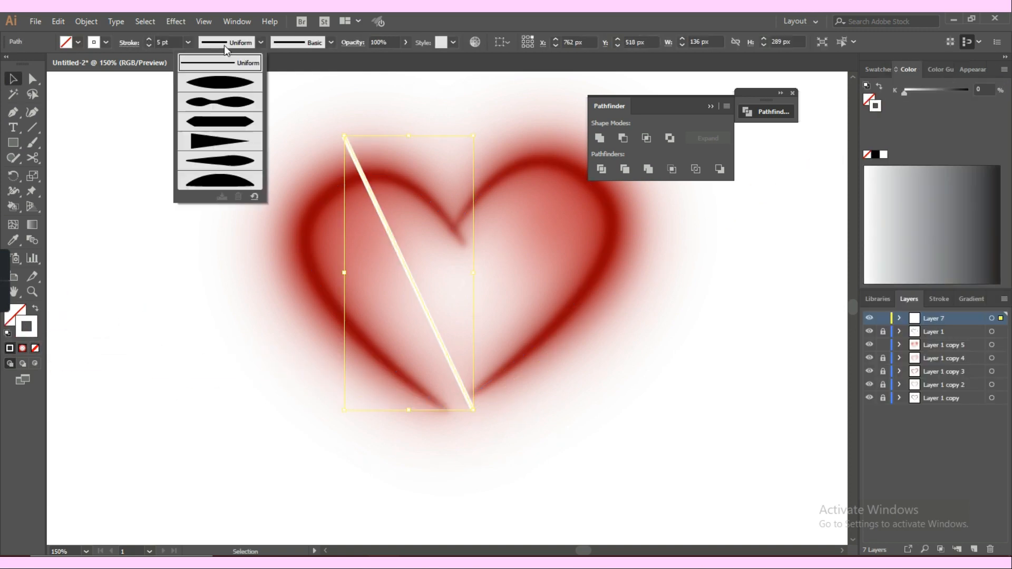
pyautogui.click(221, 79)
# Draw a second line about 208 × 98 px crossing the first, with the same tapered width profile and 5 pt stroke.
pyautogui.press('p')
pyautogui.click(325, 332)
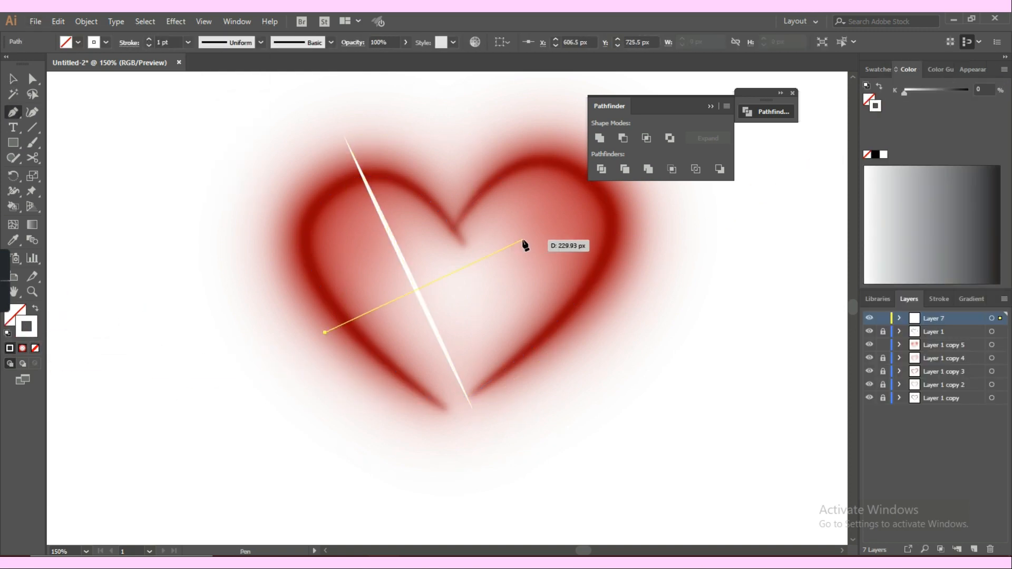
pyautogui.click(522, 240)
pyautogui.press('v')
pyautogui.click(261, 42)
pyautogui.click(232, 81)
# Apply a Gaussian Blur to the two crossed lines and duplicate them slightly higher on the heart.
pyautogui.moveTo(253, 156); pyautogui.dragTo(499, 352)
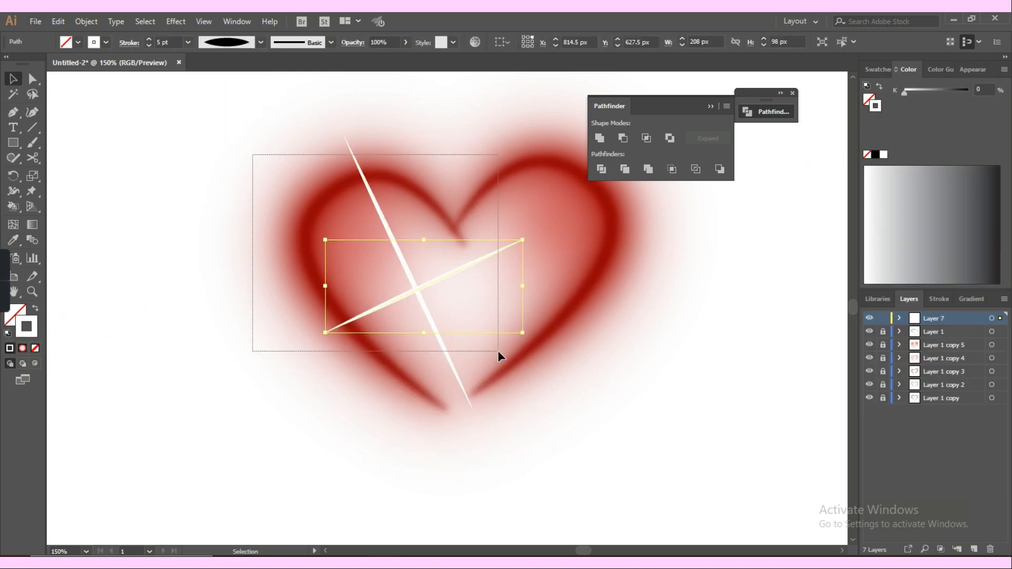
pyautogui.click(175, 22)
pyautogui.click(202, 47)
pyautogui.click(773, 181)
pyautogui.click(802, 207)
pyautogui.click(773, 280)
pyautogui.hotkey('ctrl', '-')
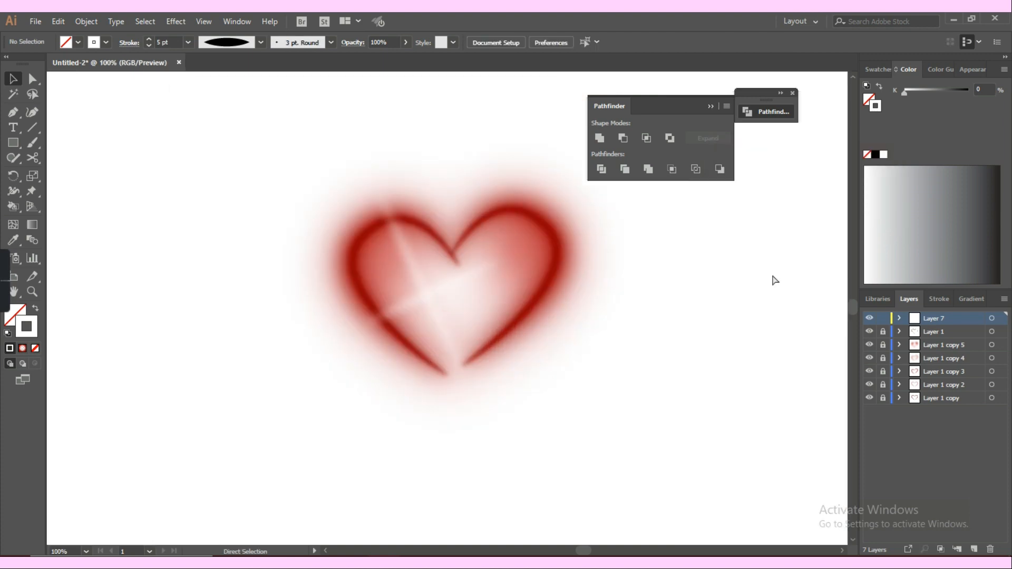
pyautogui.hotkey('ctrl', 'a')
pyautogui.moveTo(440, 282)
pyautogui.keyDown('alt'); pyautogui.mouseDown()
pyautogui.moveTo(455, 244)
pyautogui.moveTo(447, 234)
pyautogui.mouseUp(); pyautogui.keyUp('alt')
# Lock Layer 7 and add a new layer at the bottom of the layer stack.
pyautogui.click(882, 318)
pyautogui.click(974, 549)
pyautogui.moveTo(951, 398); pyautogui.dragTo(951, 413)
# Draw a background square about 1499 × 1500 px covering the whole artboard.
pyautogui.hotkey('ctrl', '-')
pyautogui.hotkey('ctrl', '-')
pyautogui.hotkey('ctrl', '-')
pyautogui.press('m')
pyautogui.moveTo(293, 162); pyautogui.dragTo(609, 477)
# Fill the background square with the red radial gradient, and move its transparent stop to 2.56%.
pyautogui.click(22, 348)
pyautogui.click(35, 308)
pyautogui.click(17, 315)
pyautogui.press('v')
pyautogui.moveTo(899, 512); pyautogui.dragTo(870, 513)
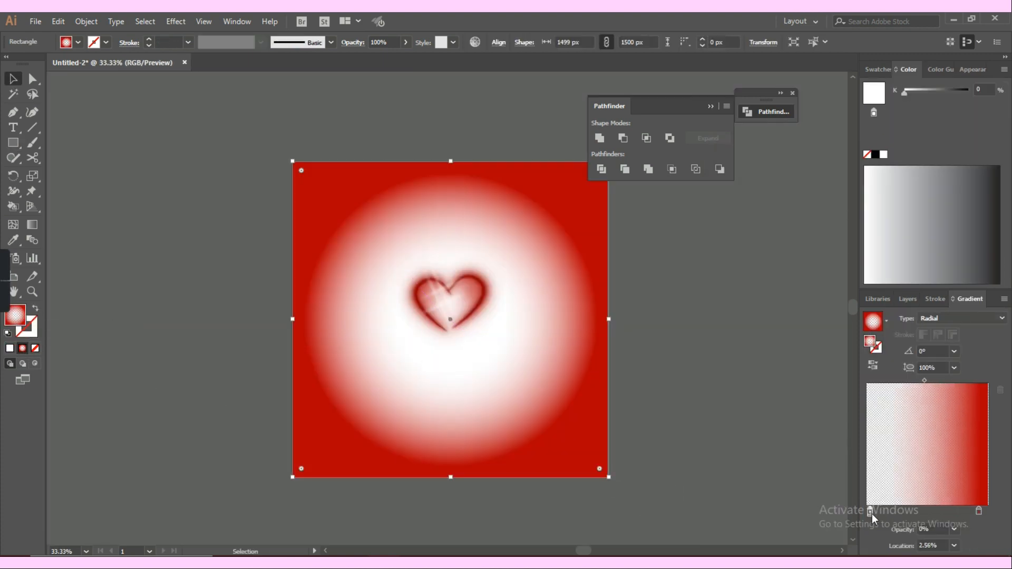
# Darken the red stop of the background gradient and flatten its radial shape vertically with the Gradient tool.
pyautogui.click(979, 511)
pyautogui.moveTo(950, 93); pyautogui.dragTo(940, 93)
pyautogui.press('g')
pyautogui.moveTo(451, 153); pyautogui.dragTo(450, 185)
# Duplicate the heart with its highlights beside the original, scale the copy down, and place another copy above it.
pyautogui.keyDown('alt'); pyautogui.moveTo(509, 250); pyautogui.dragTo(675, 268); pyautogui.keyUp('alt')
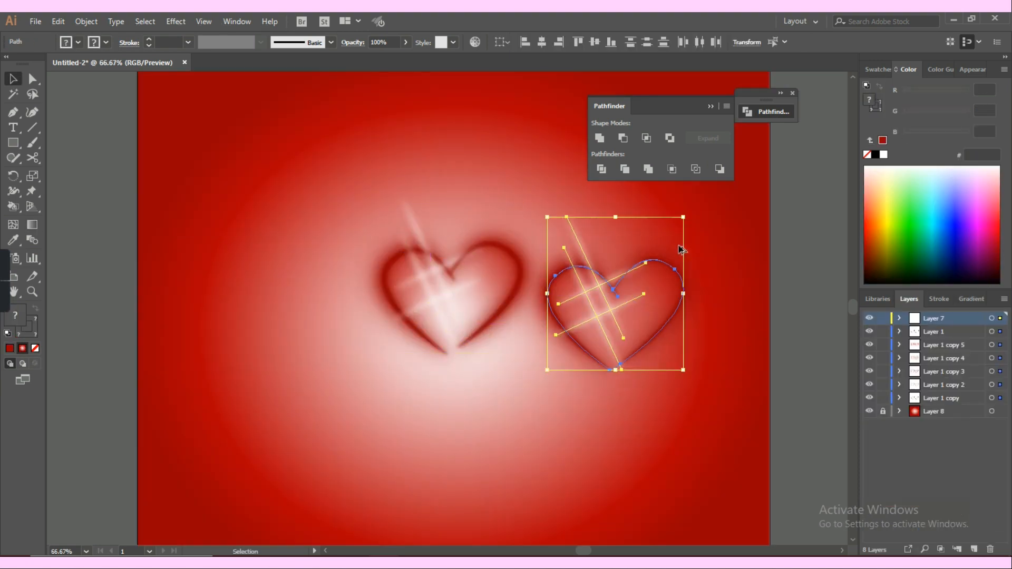
pyautogui.keyDown('shift'); pyautogui.moveTo(682, 216); pyautogui.dragTo(640, 265); pyautogui.keyUp('shift')
pyautogui.keyDown('alt'); pyautogui.moveTo(572, 310); pyautogui.dragTo(595, 220); pyautogui.keyUp('alt')
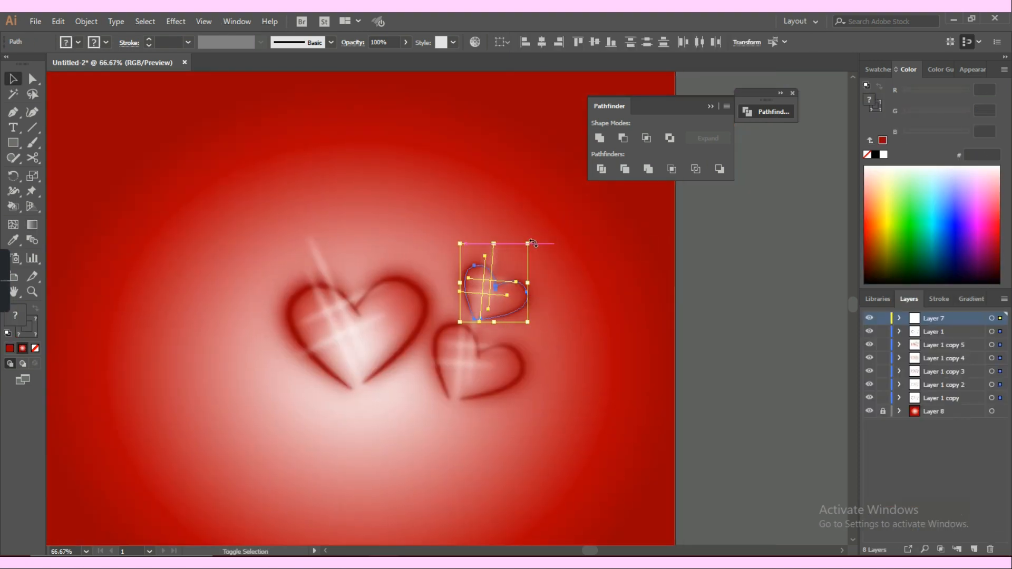